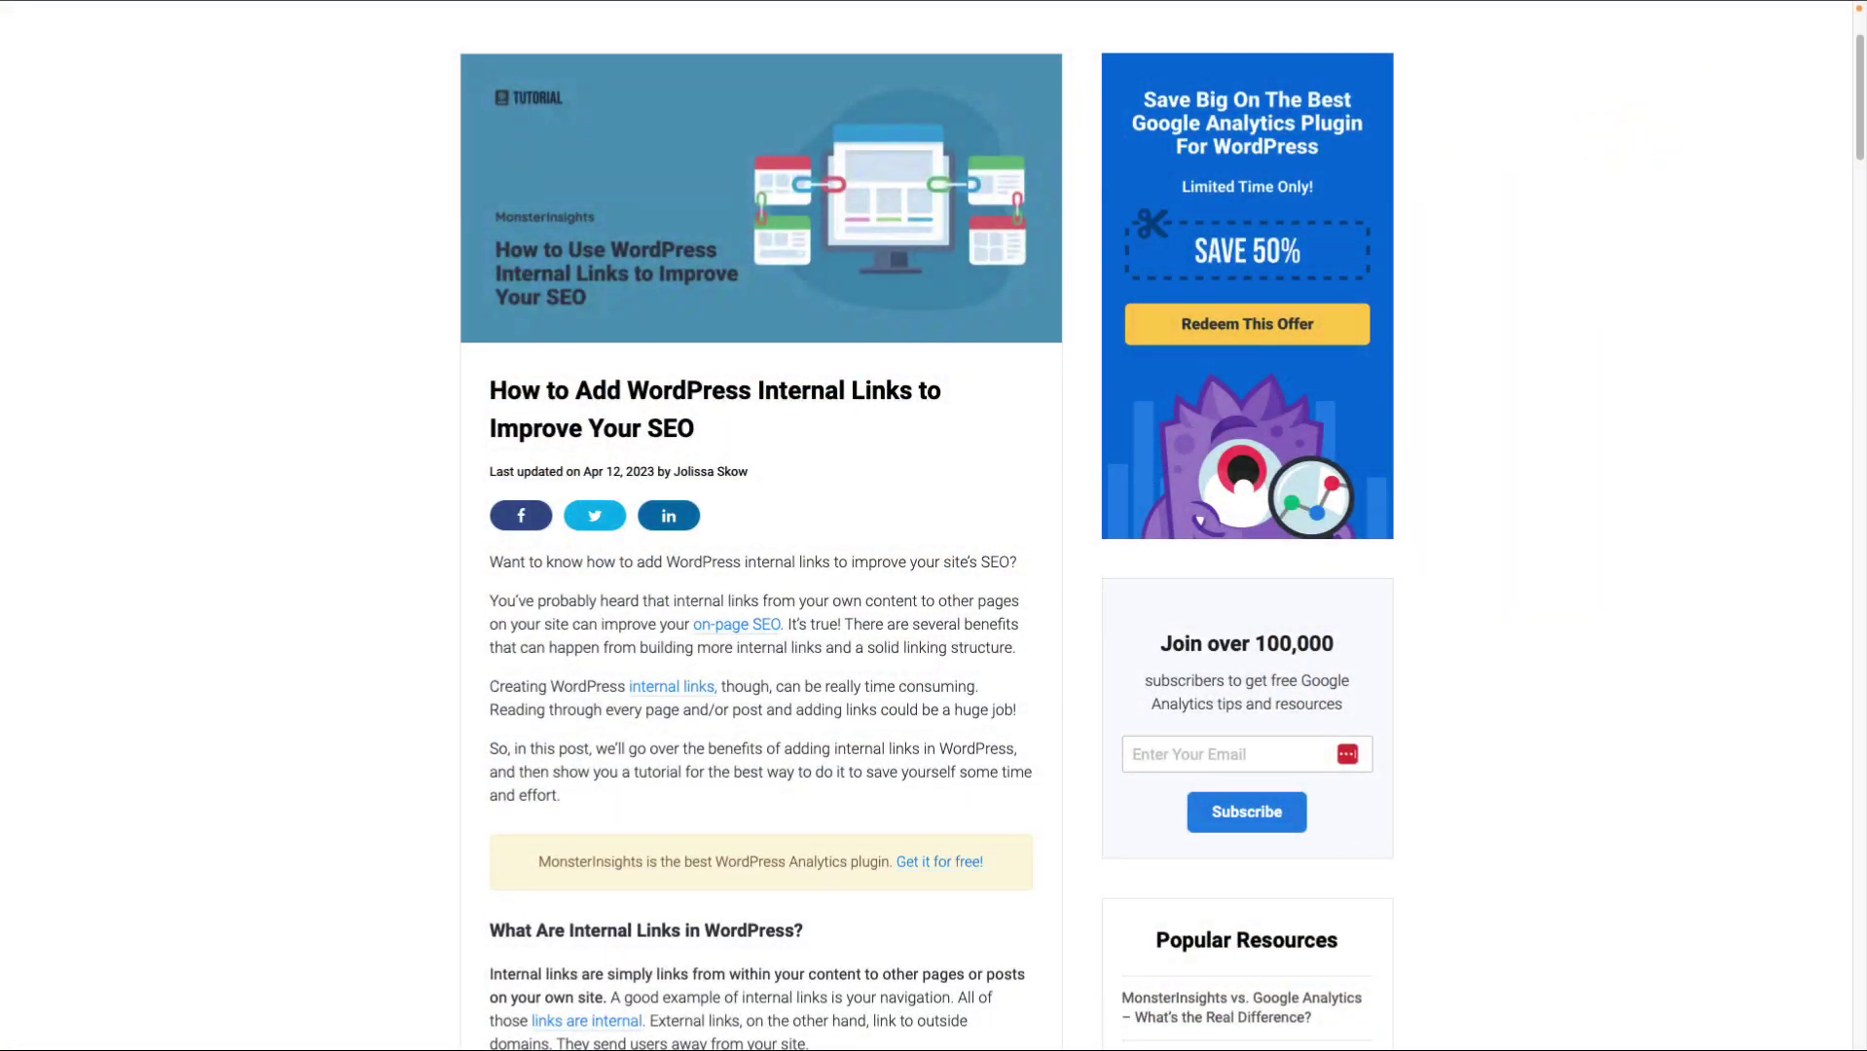
Step: Scroll the 'How to Add WordPress Internal Links' post down to its SEO benefits section
scroll(934, 525, "down", 5)
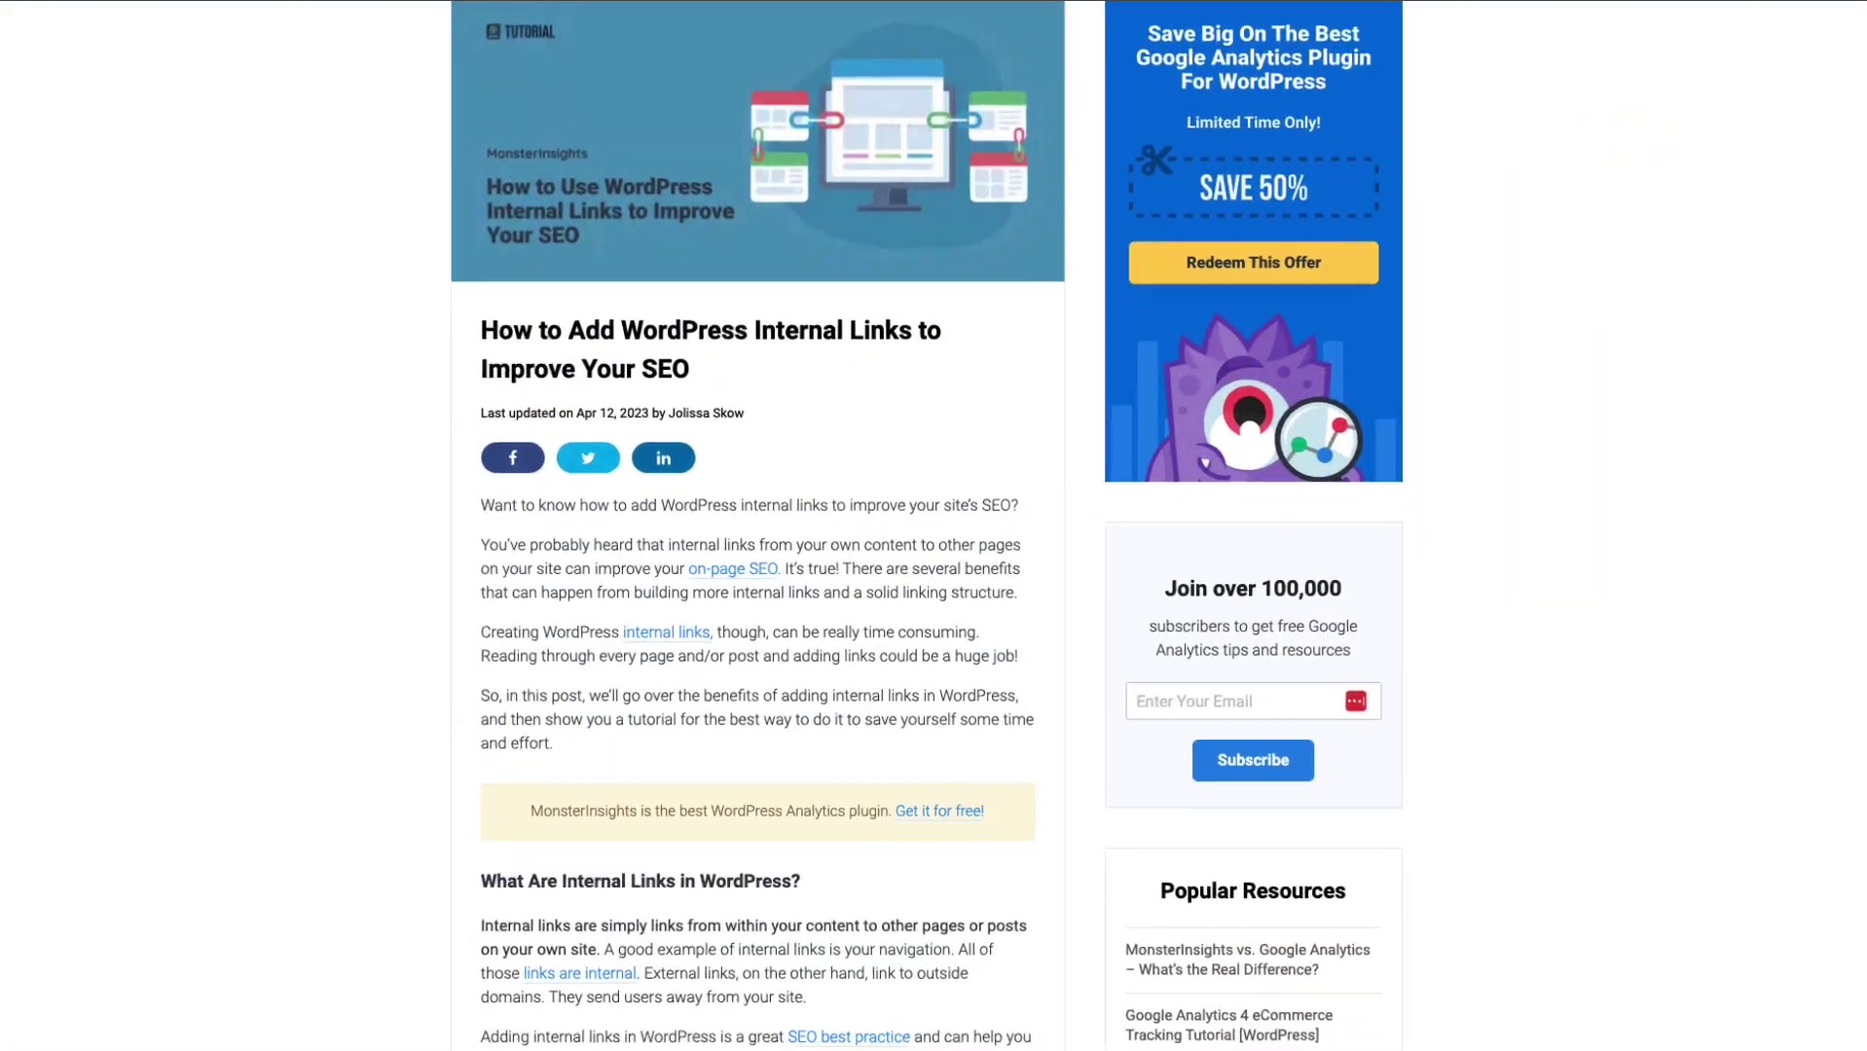
scroll(935, 526, "down", 6)
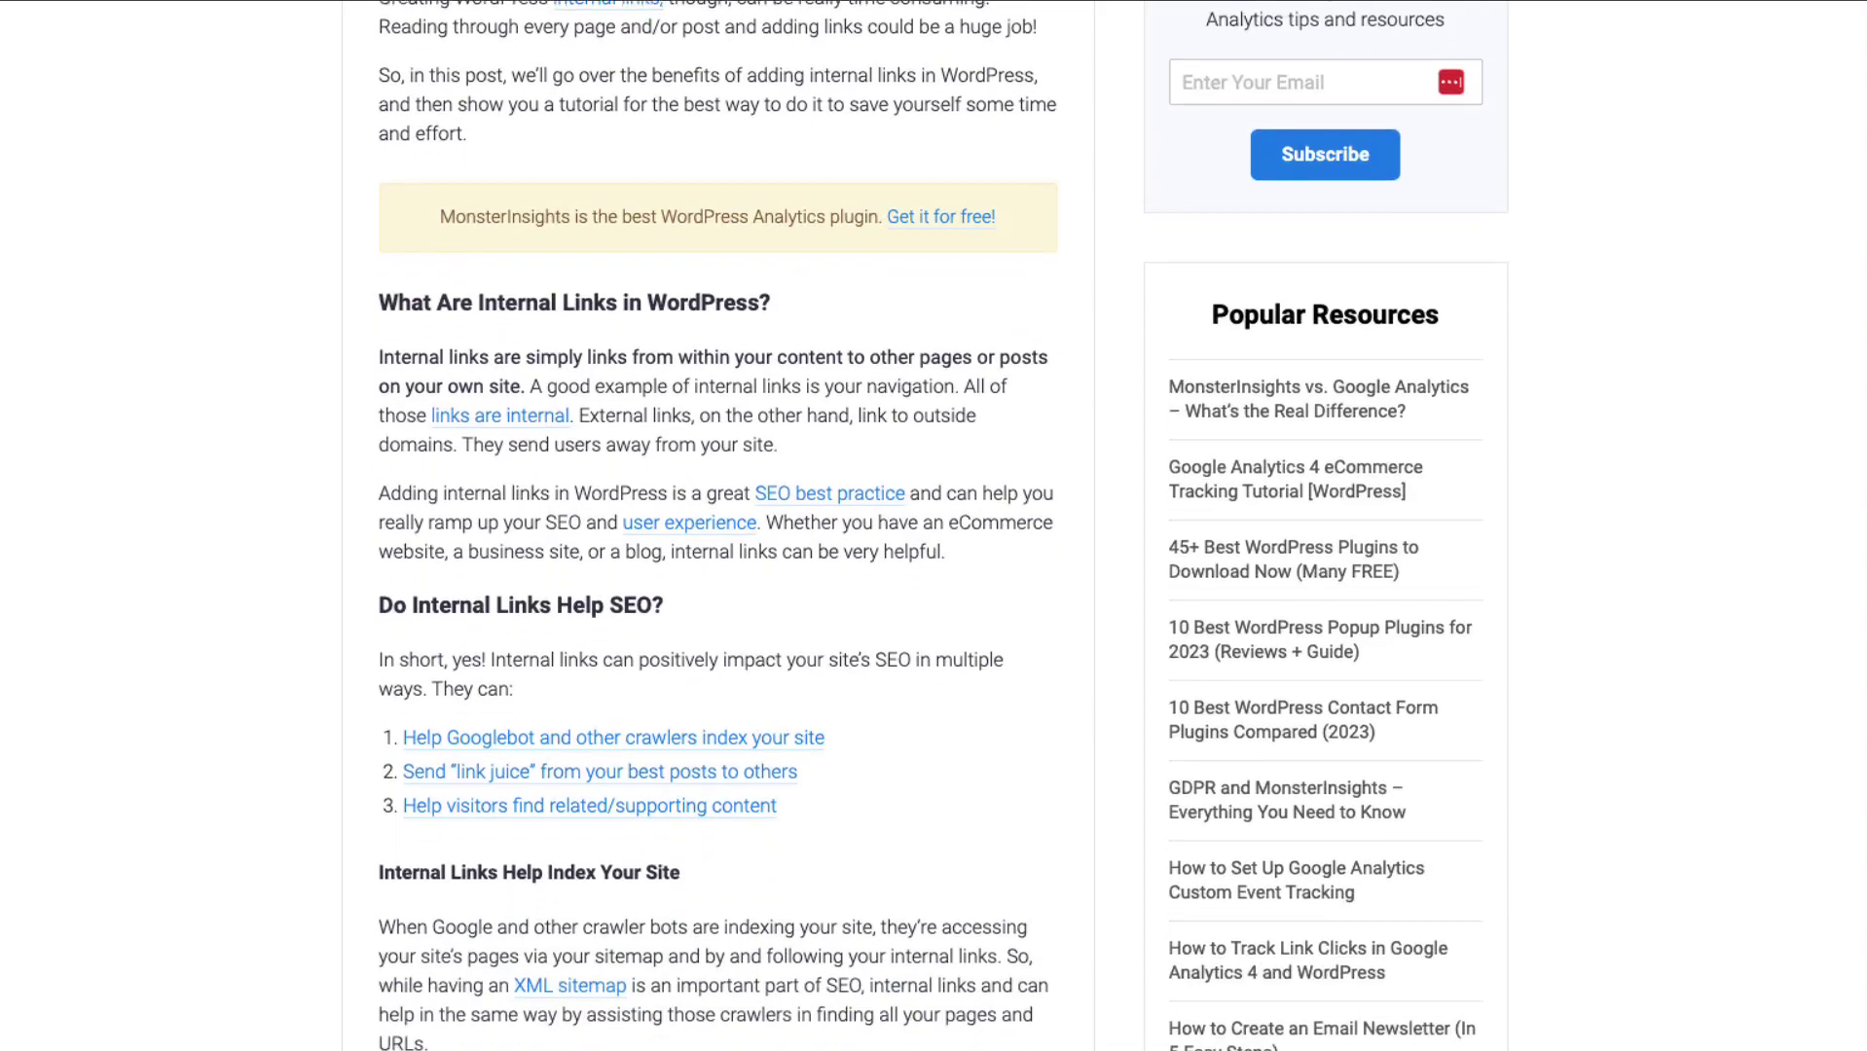
scroll(934, 526, "down", 6)
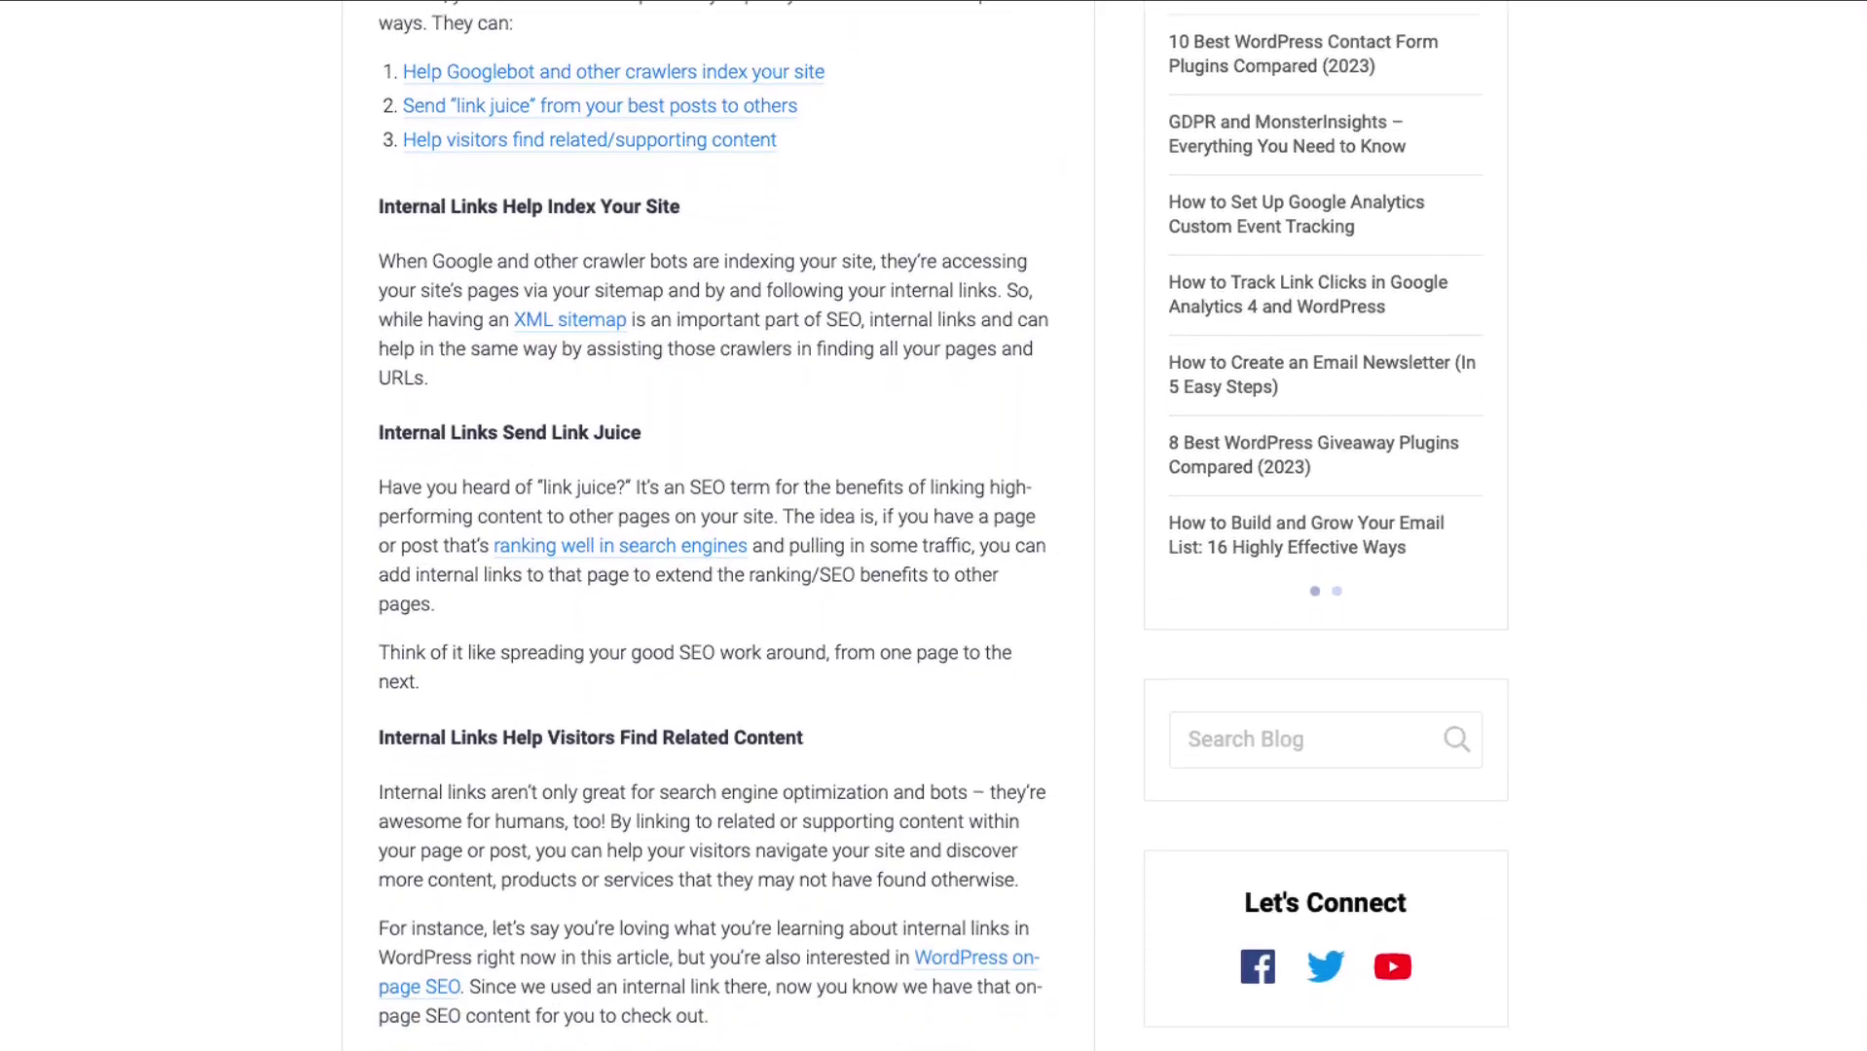
scroll(934, 525, "down", 6)
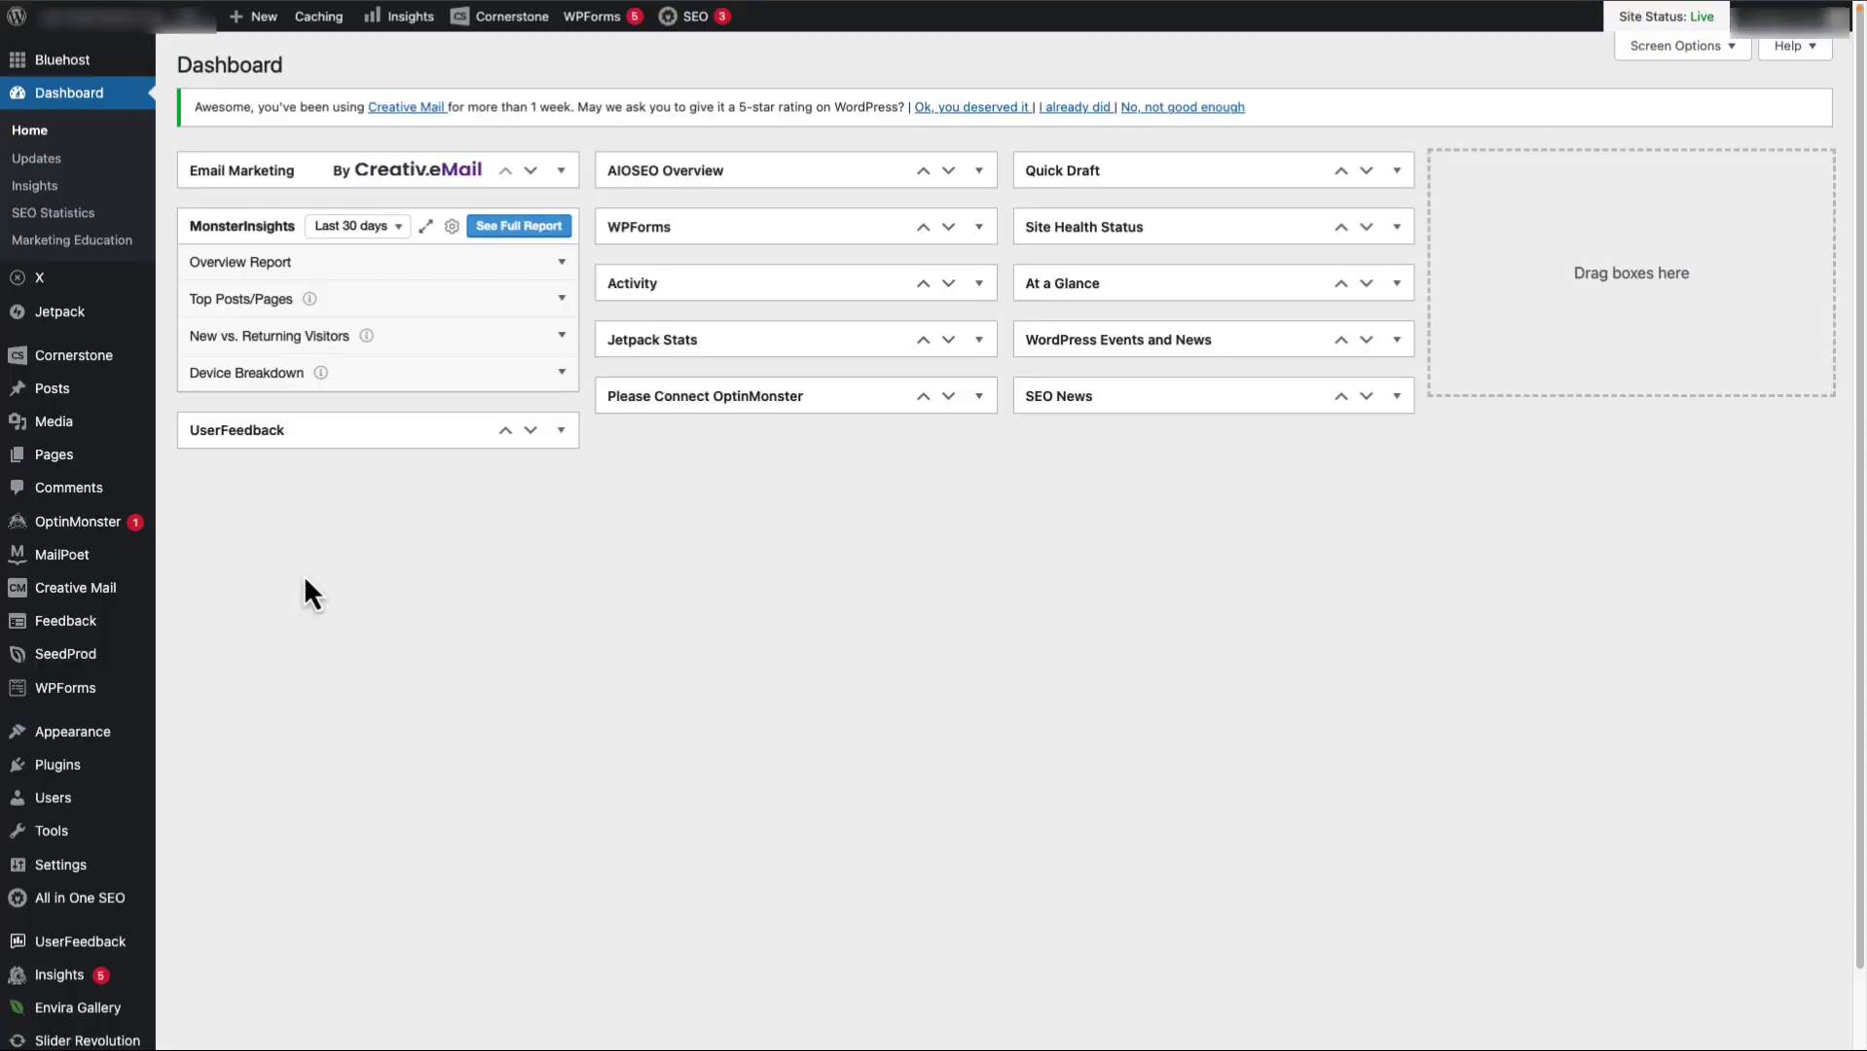
Step: Open All in One SEO's Link Assistant overview from the admin sidebar
mouse_move(109, 909)
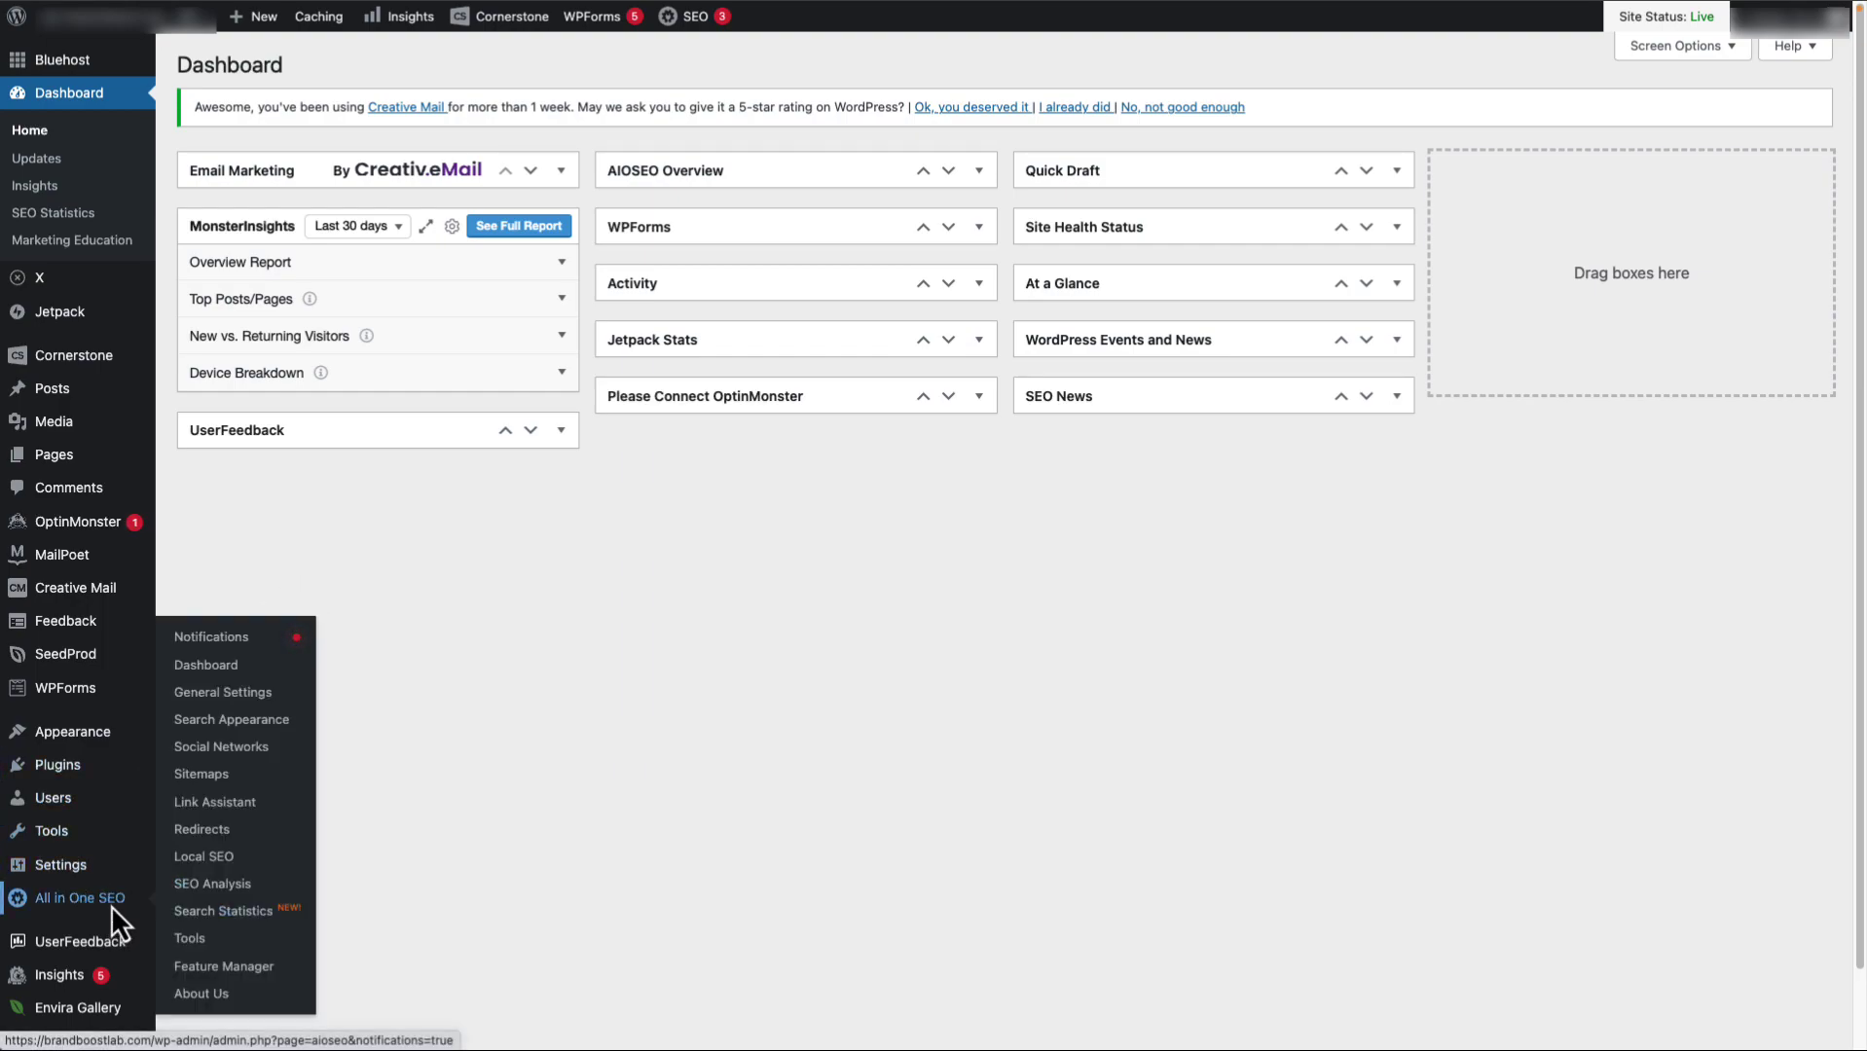
left_click(217, 808)
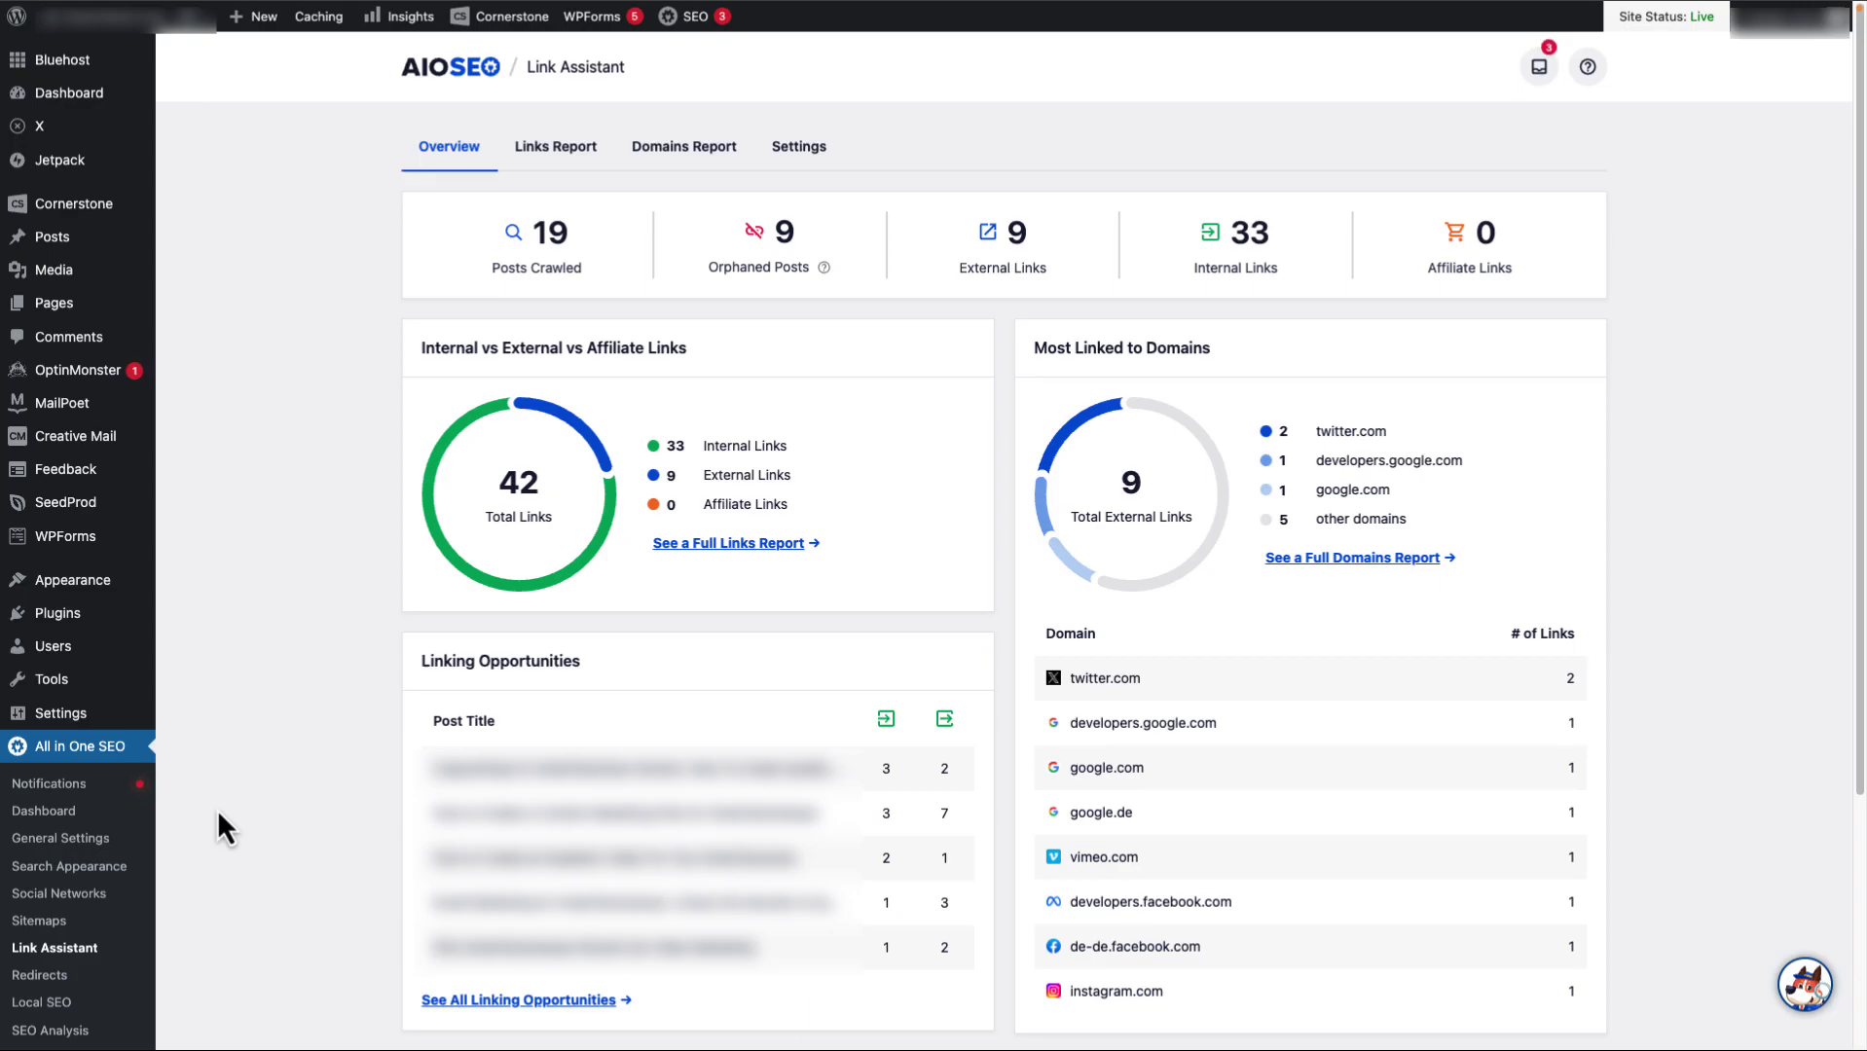
Step: Filter the Links Report to linking opportunities and expand the content marketing plan post's suggestions
left_click(560, 148)
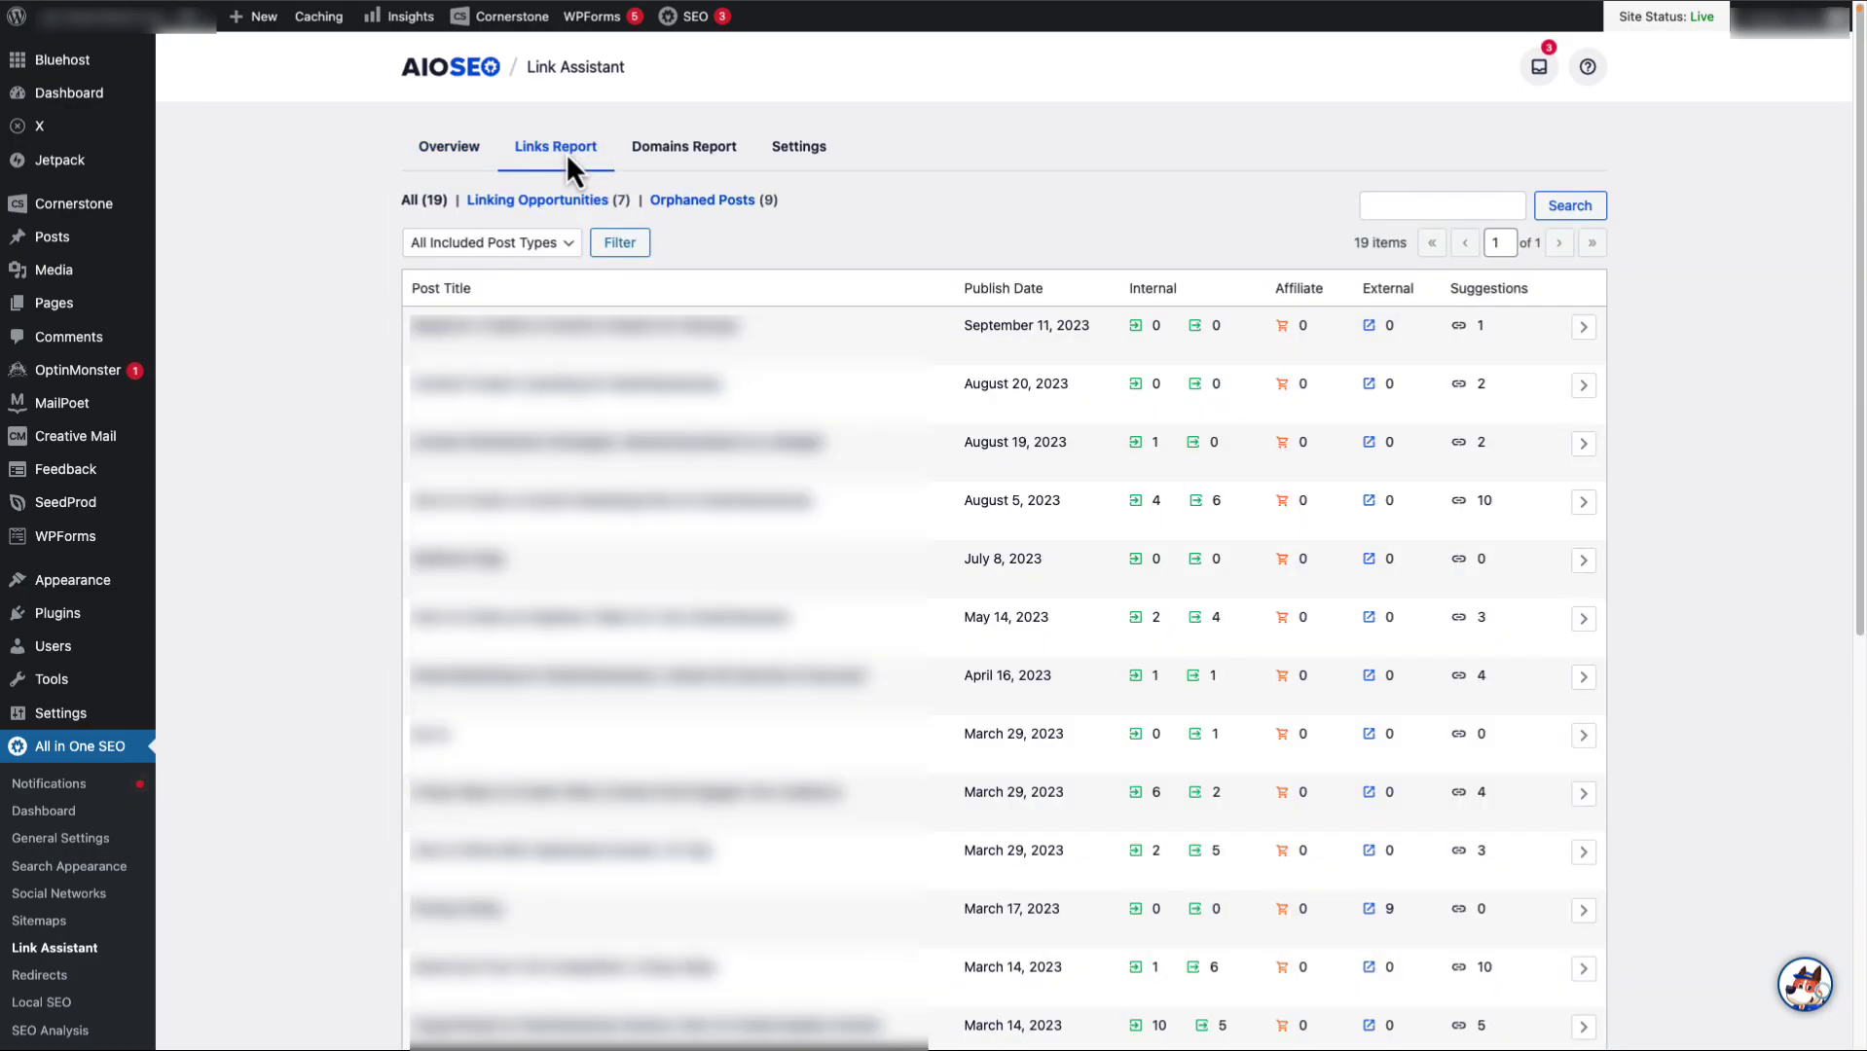
left_click(550, 203)
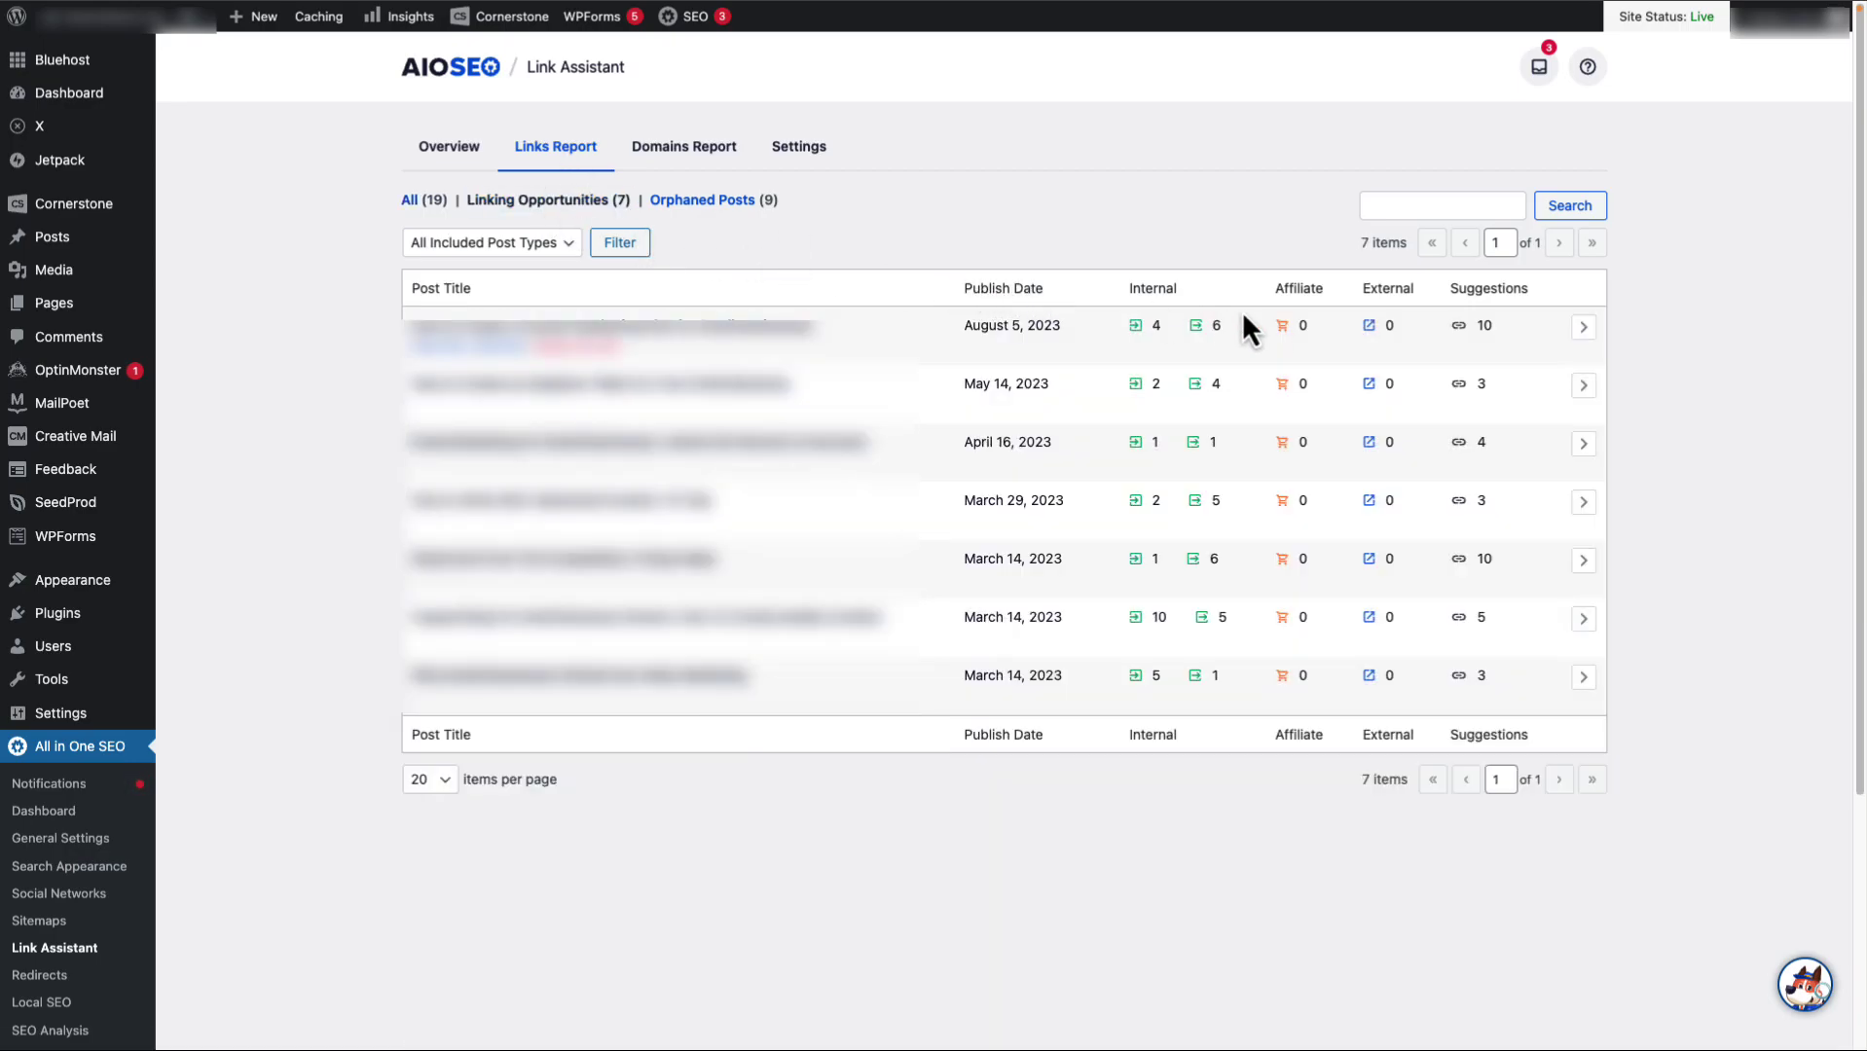
left_click(1466, 332)
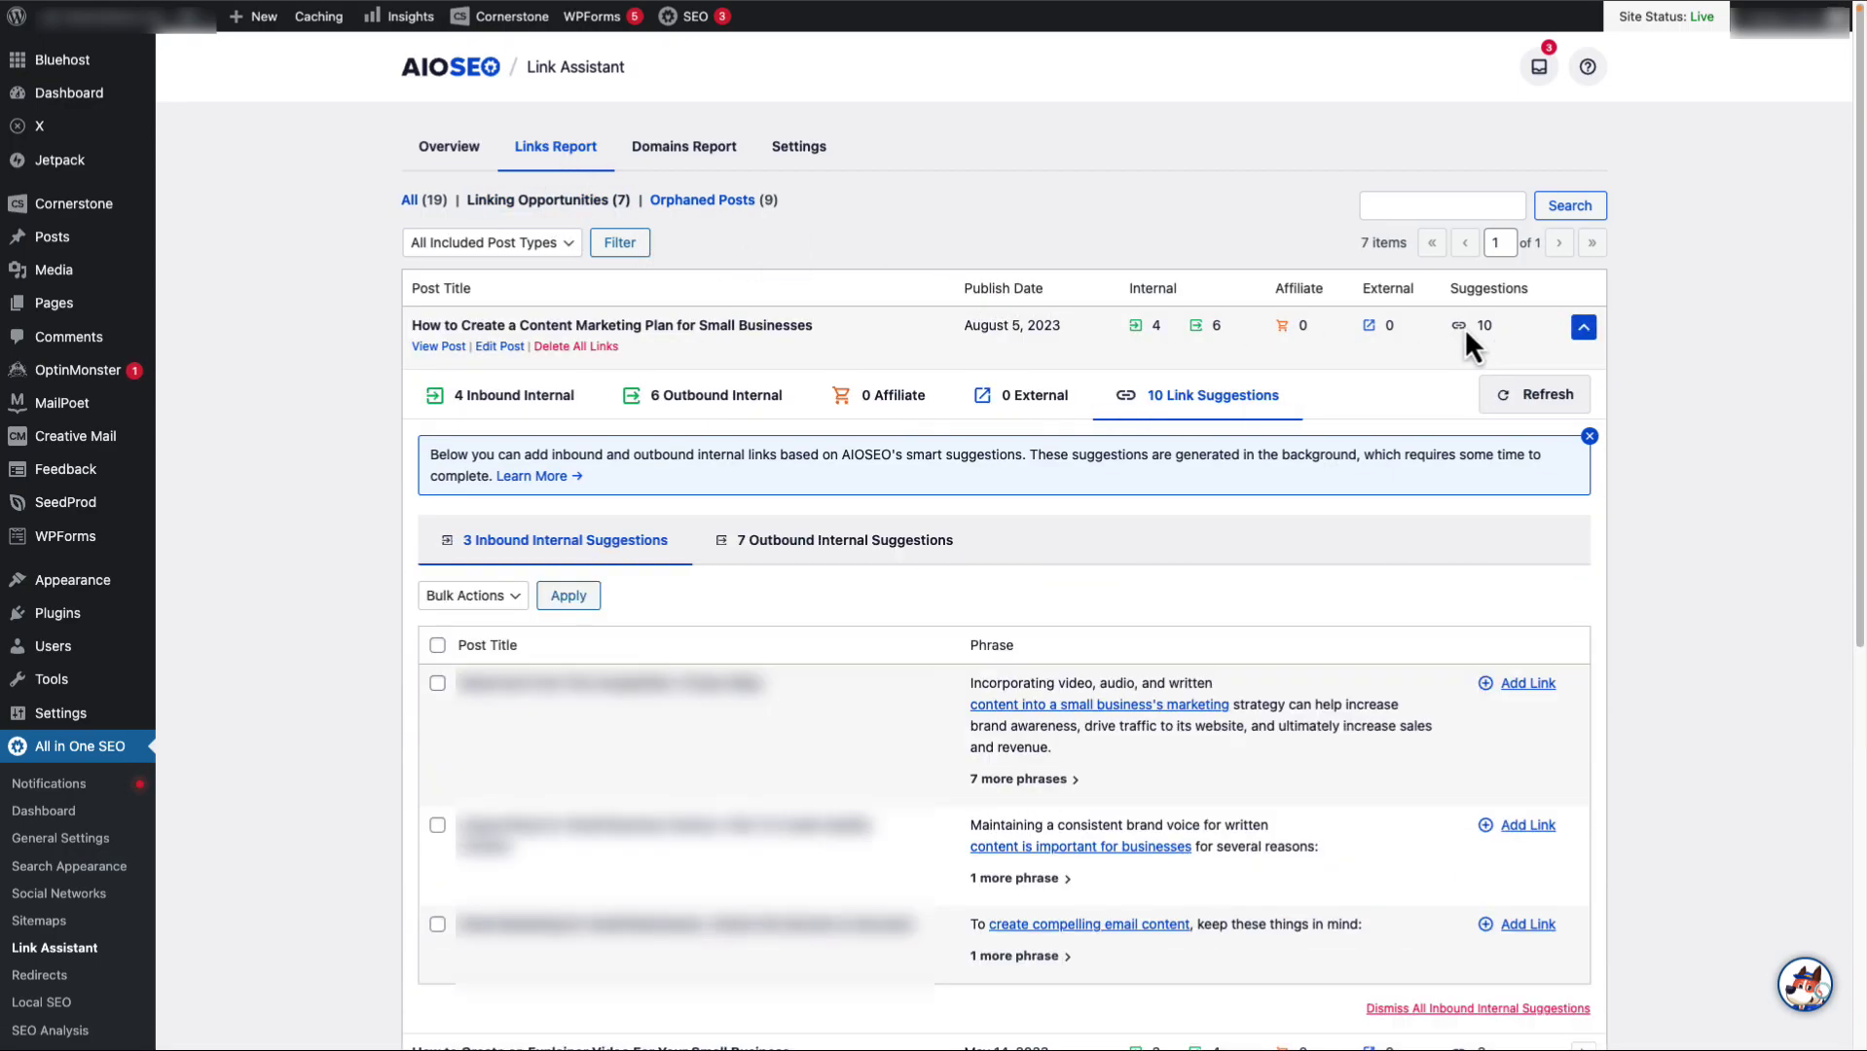
Step: Add and confirm the first inbound link suggestion, 'content into a small business's marketing'
scroll(925, 607, "down", 3)
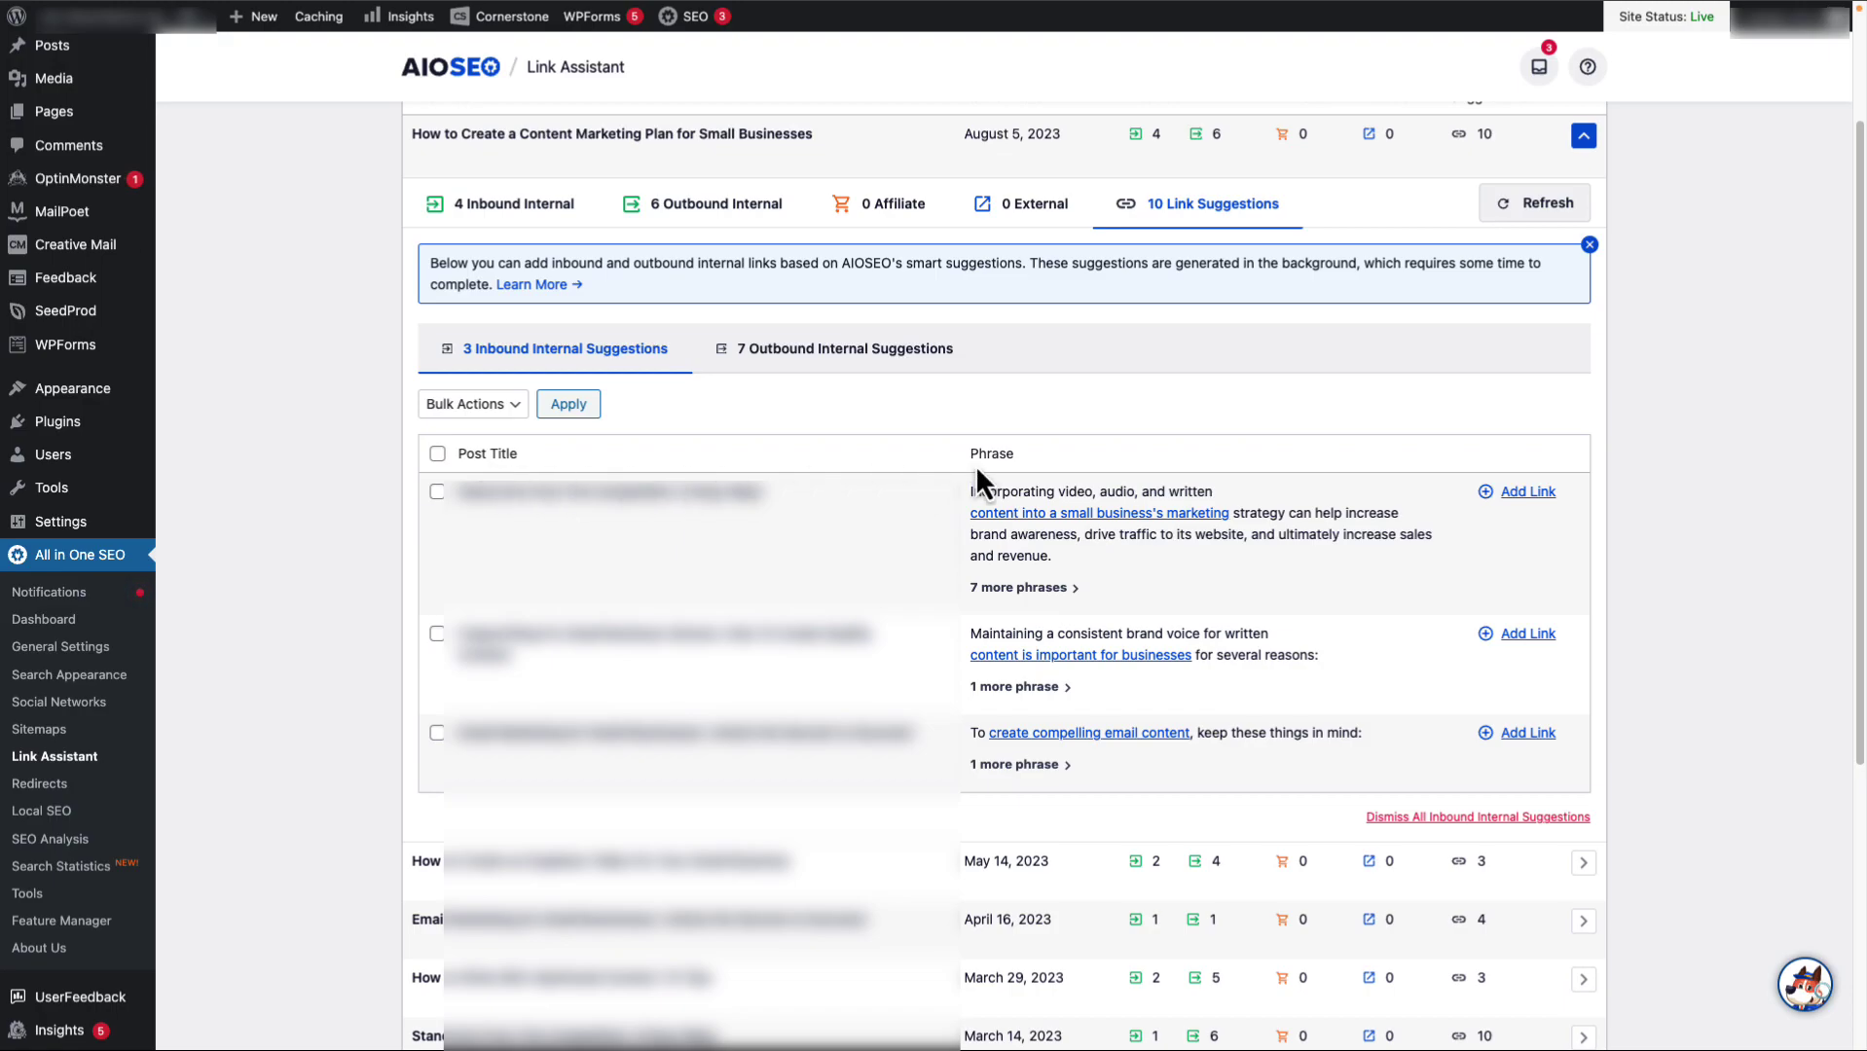
left_click(1520, 513)
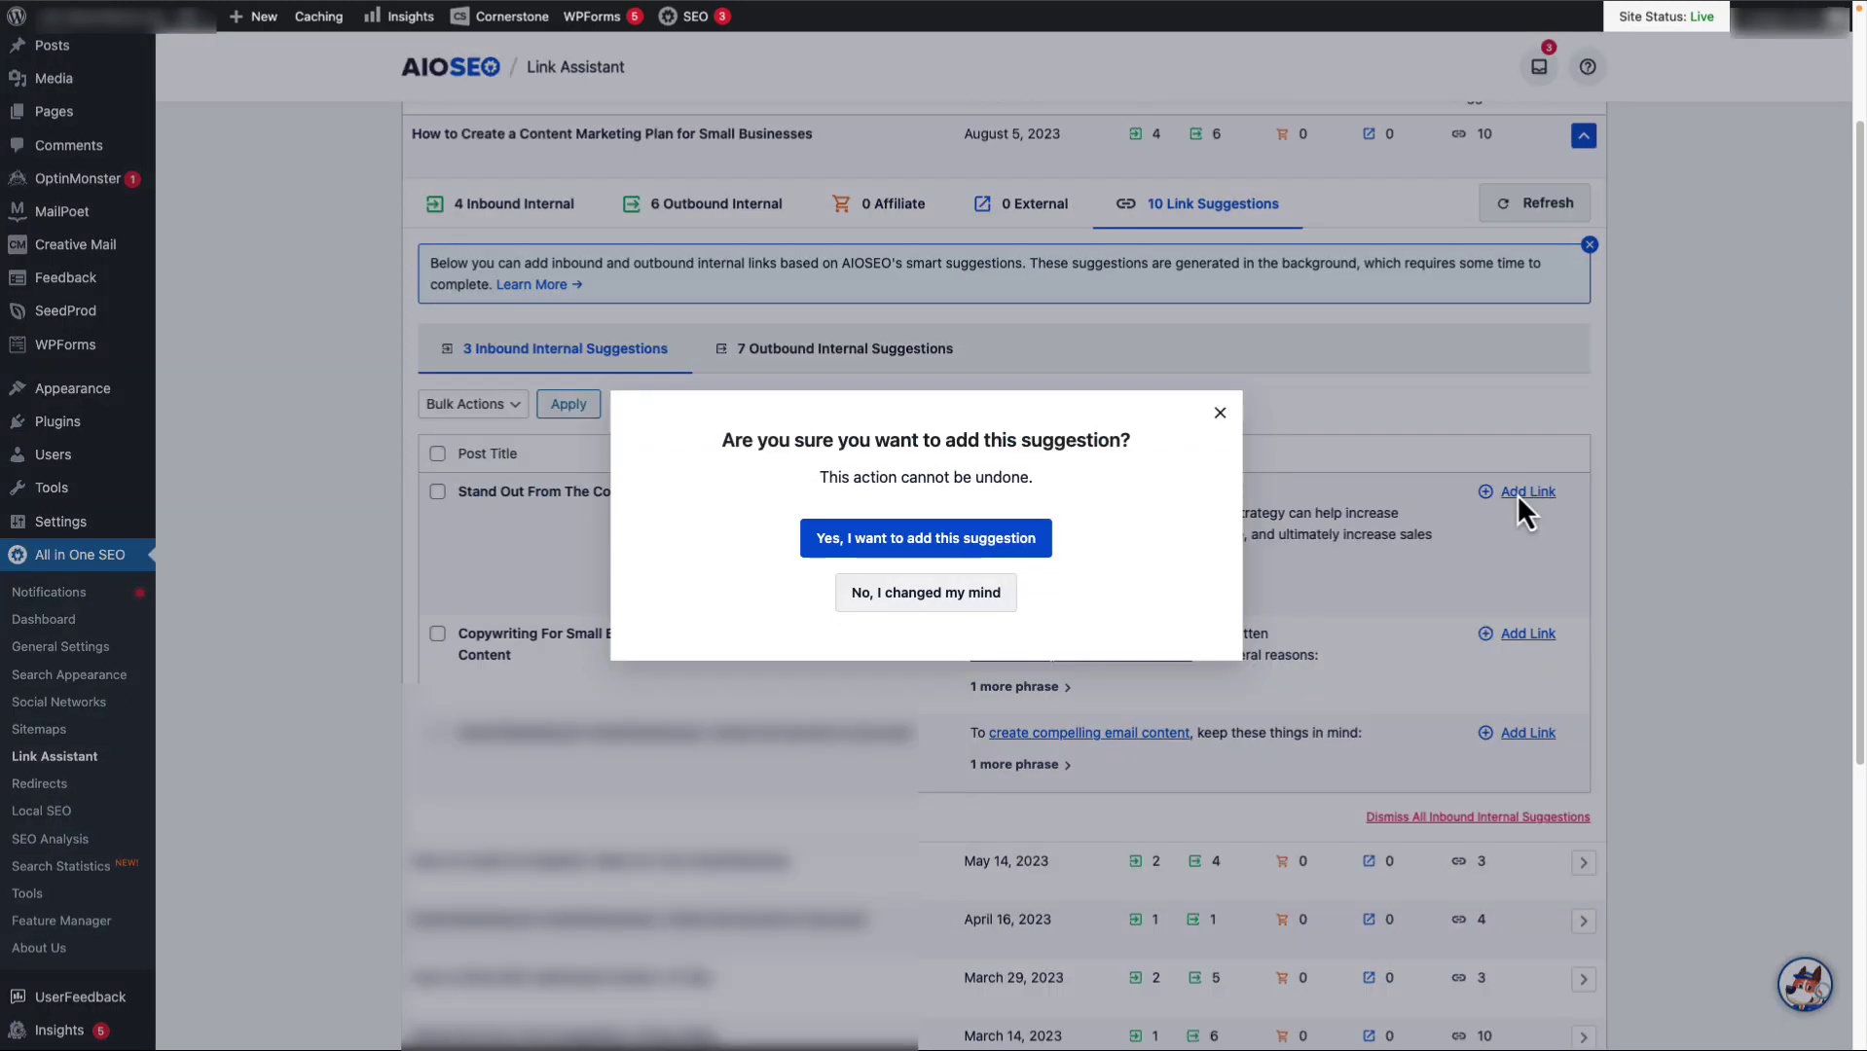
left_click(981, 537)
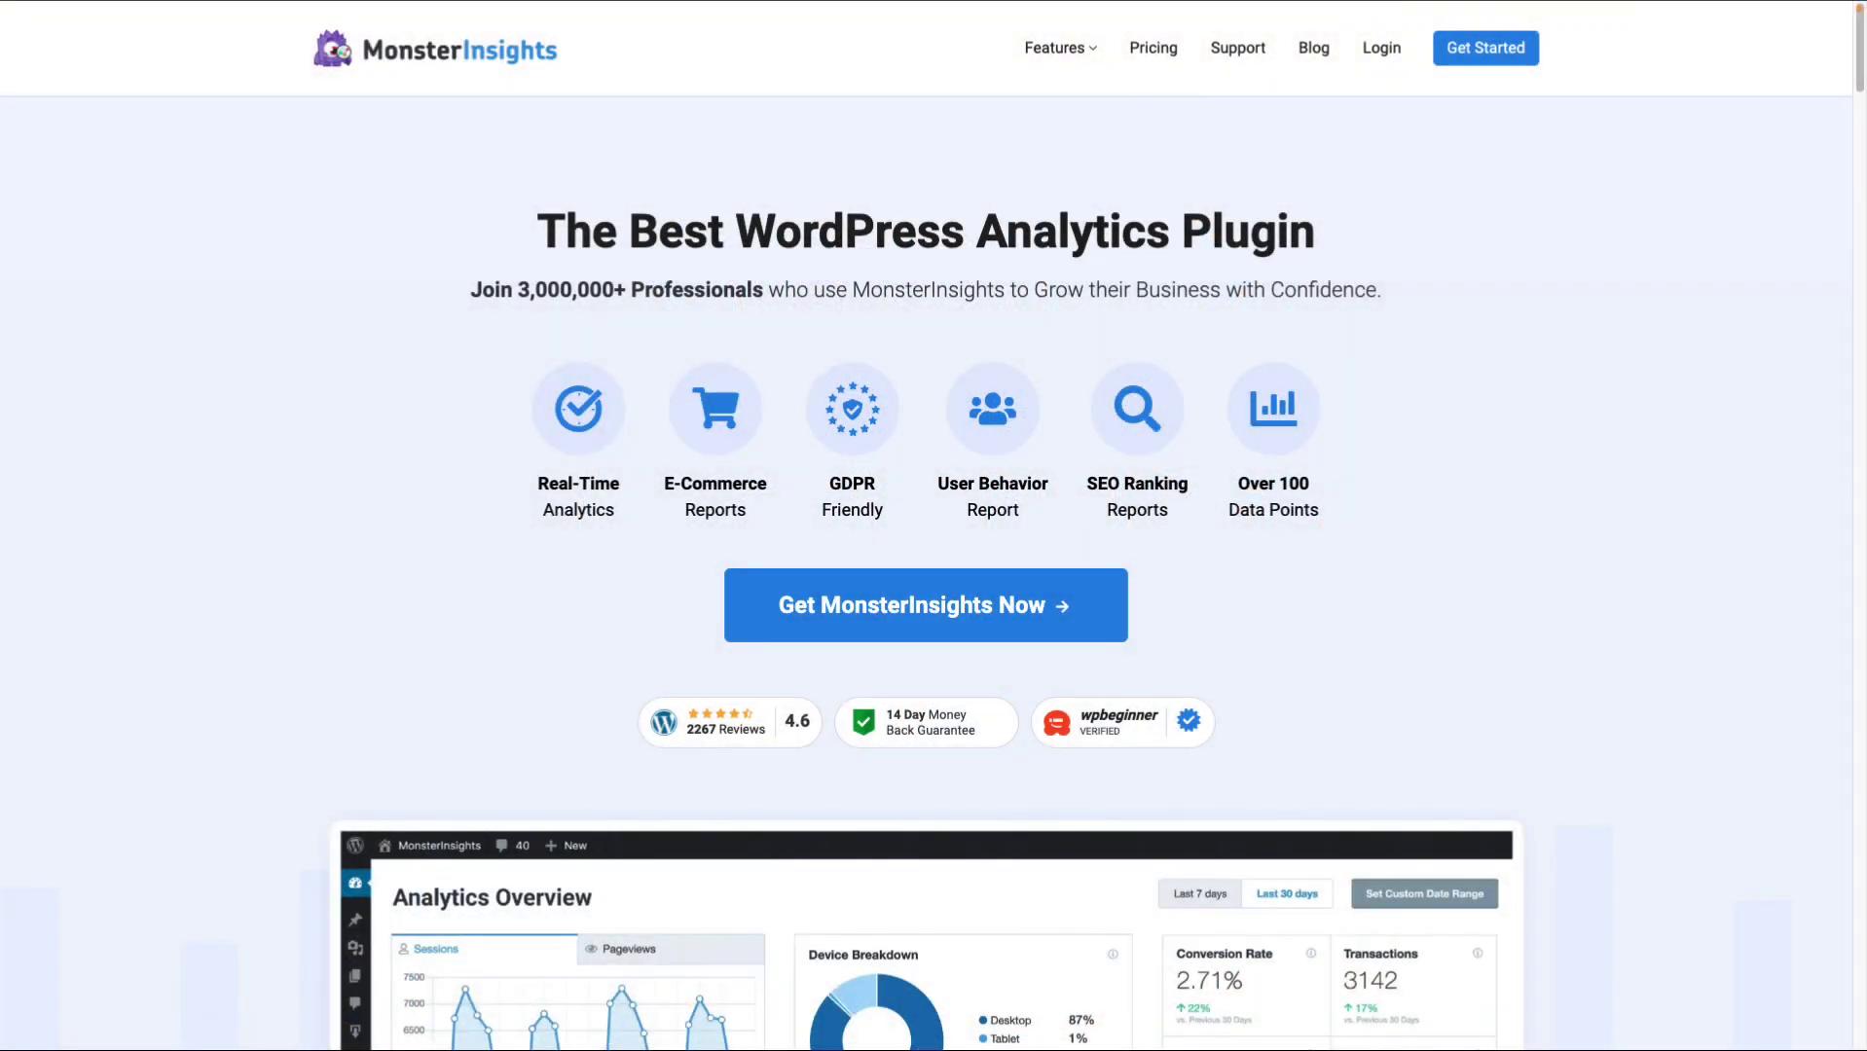
Step: Scroll through the MonsterInsights features page, ending on pricing: Agency $399.50, Pro $199.50, Plus $99.50
scroll(926, 525, "down", 4)
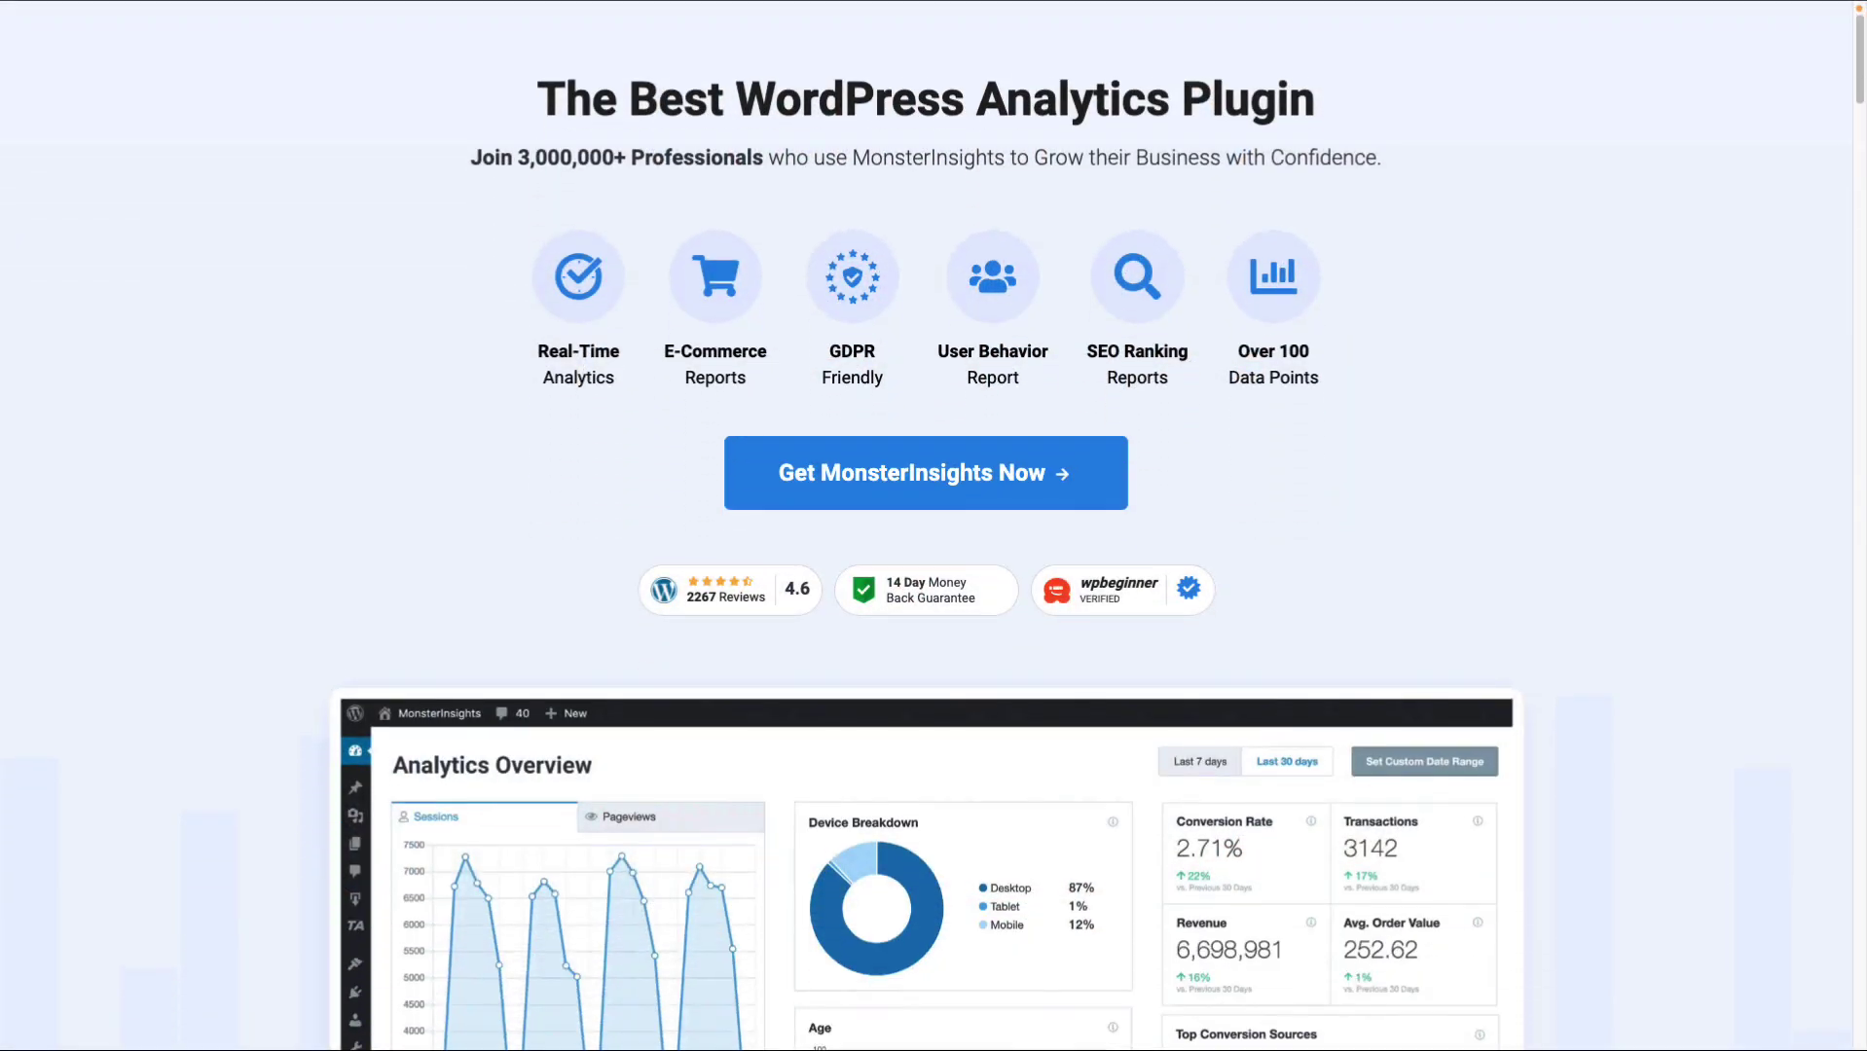
scroll(925, 525, "down", 5)
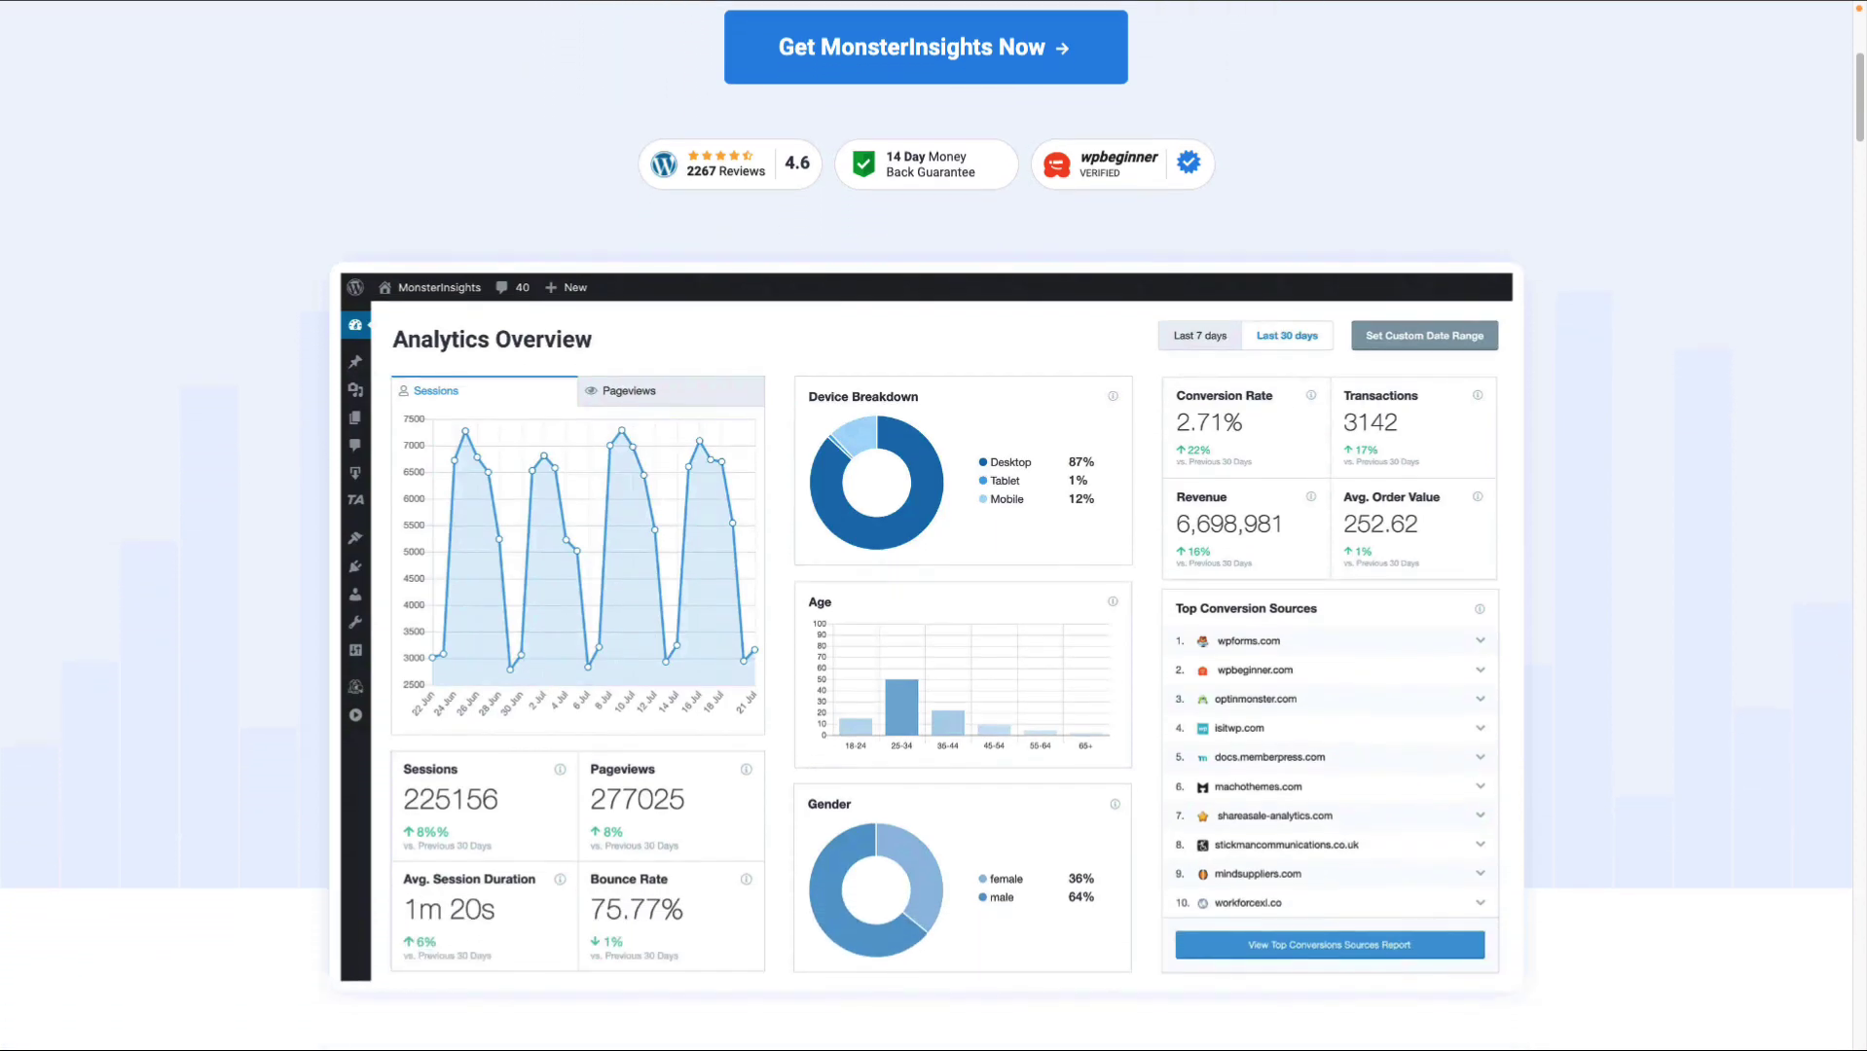
scroll(925, 526, "down", 5)
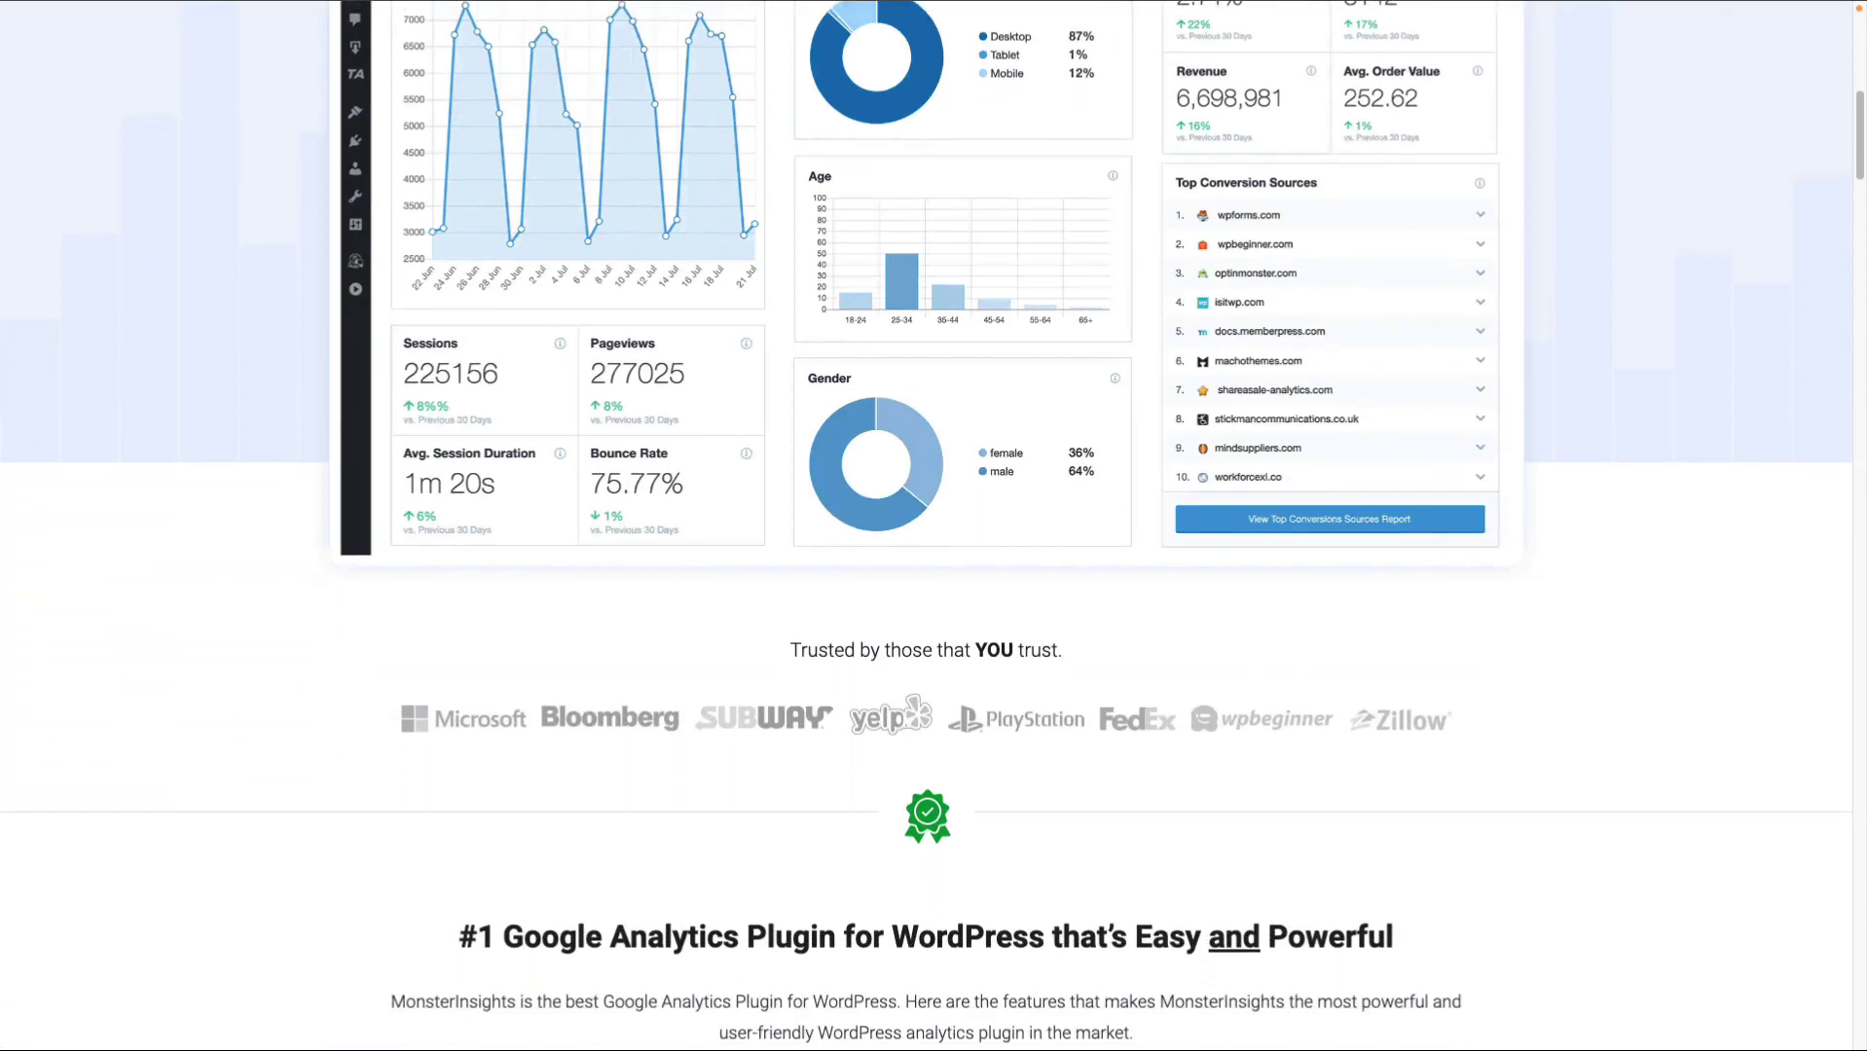
scroll(926, 525, "down", 5)
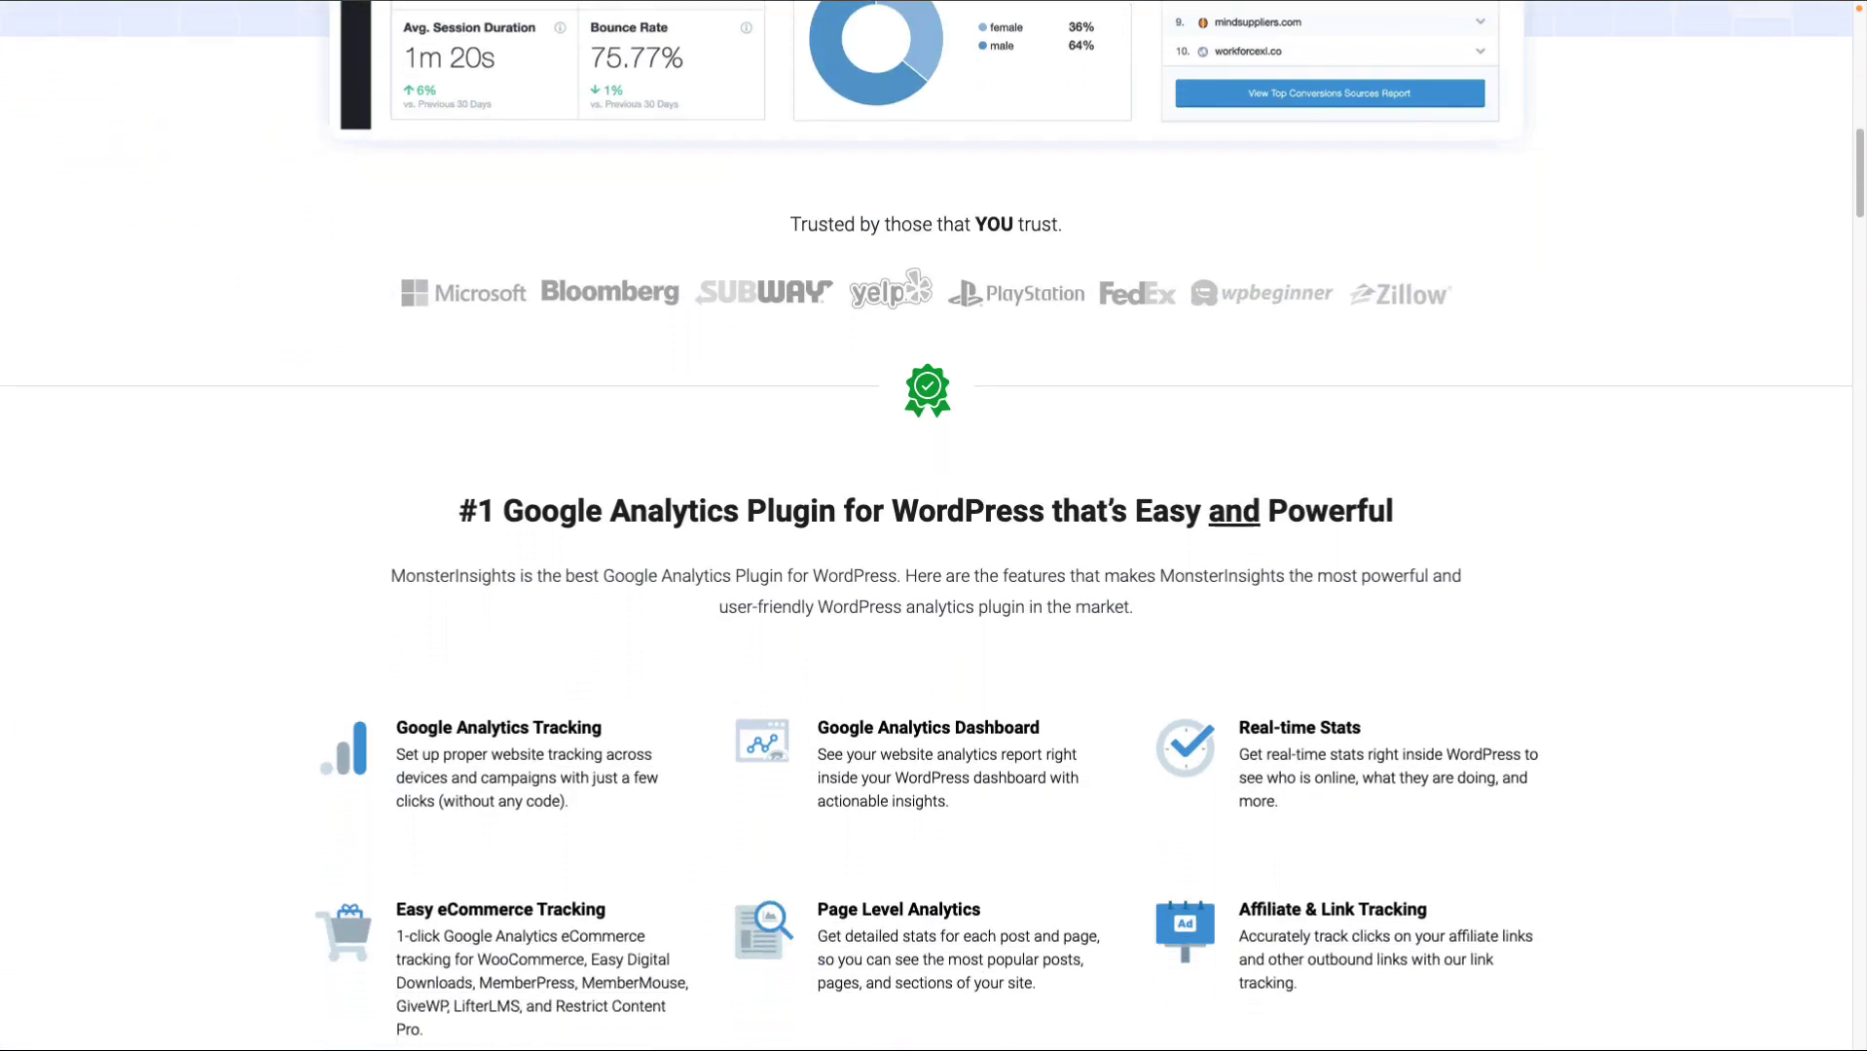
scroll(925, 526, "down", 1)
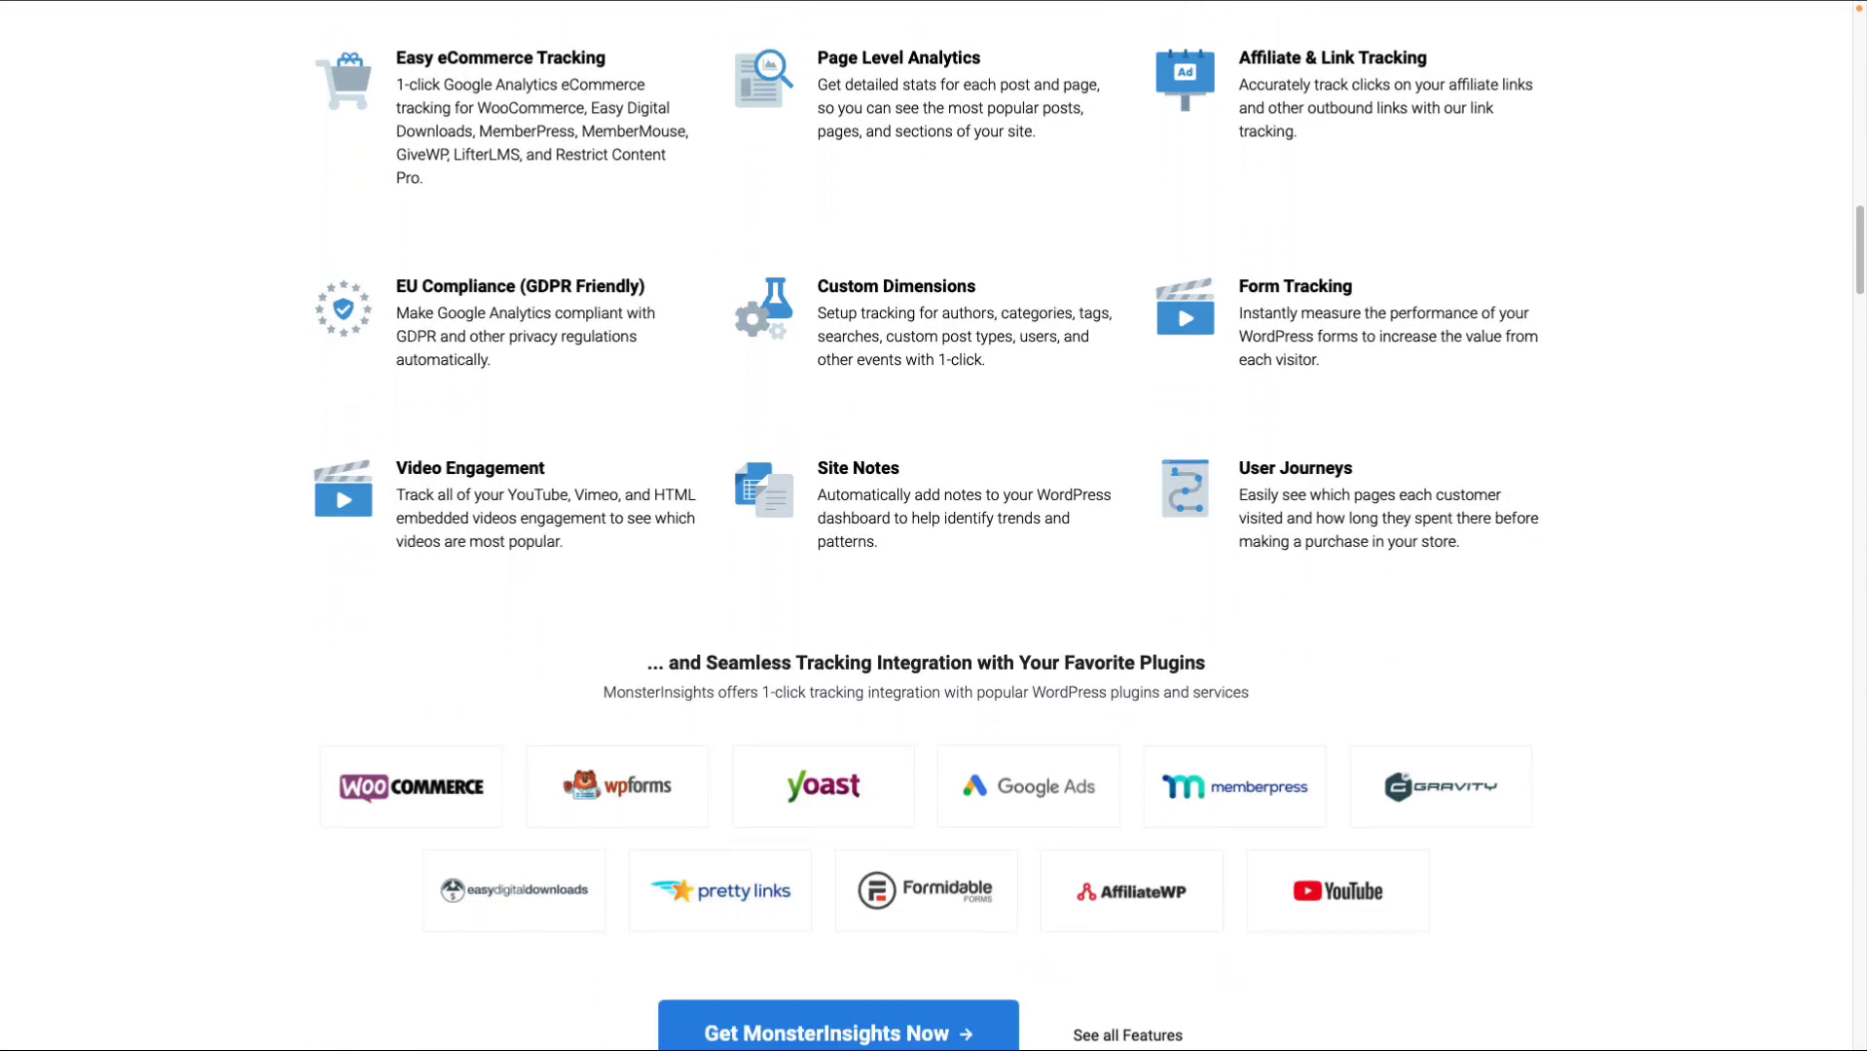
scroll(925, 526, "down", 5)
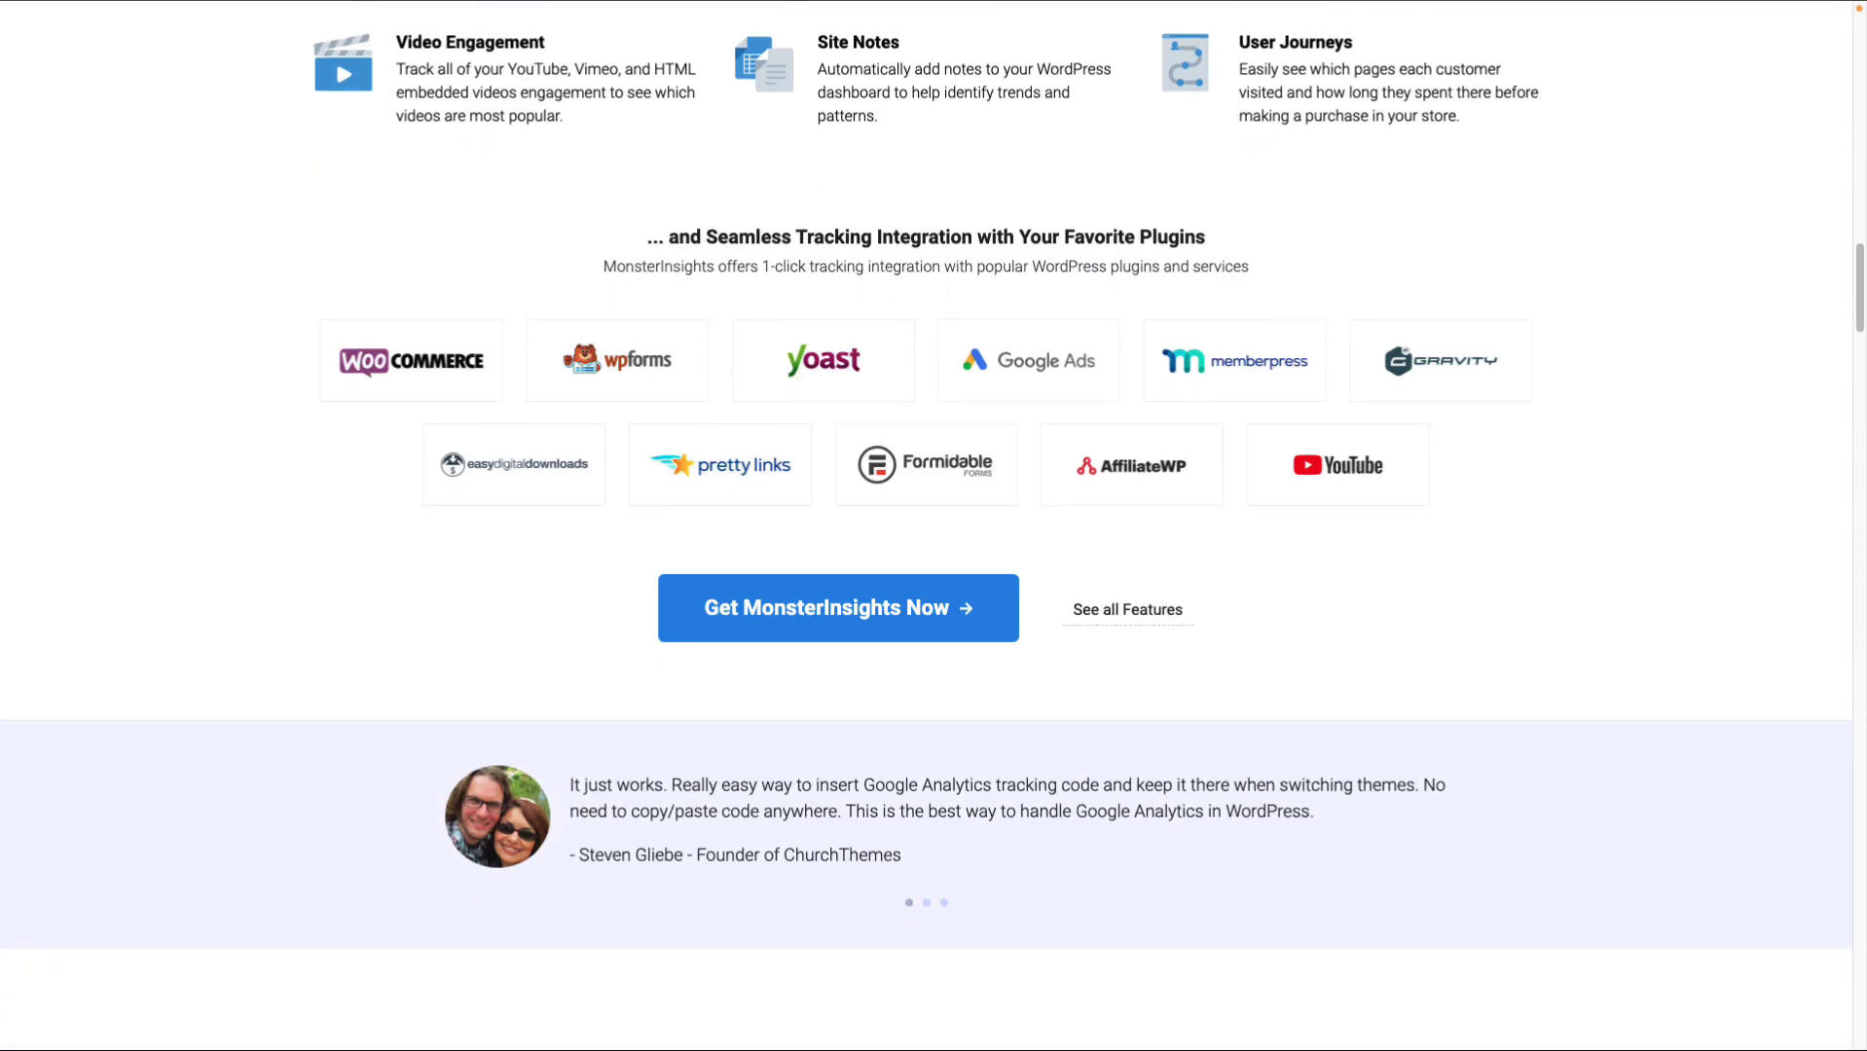
scroll(926, 526, "down", 5)
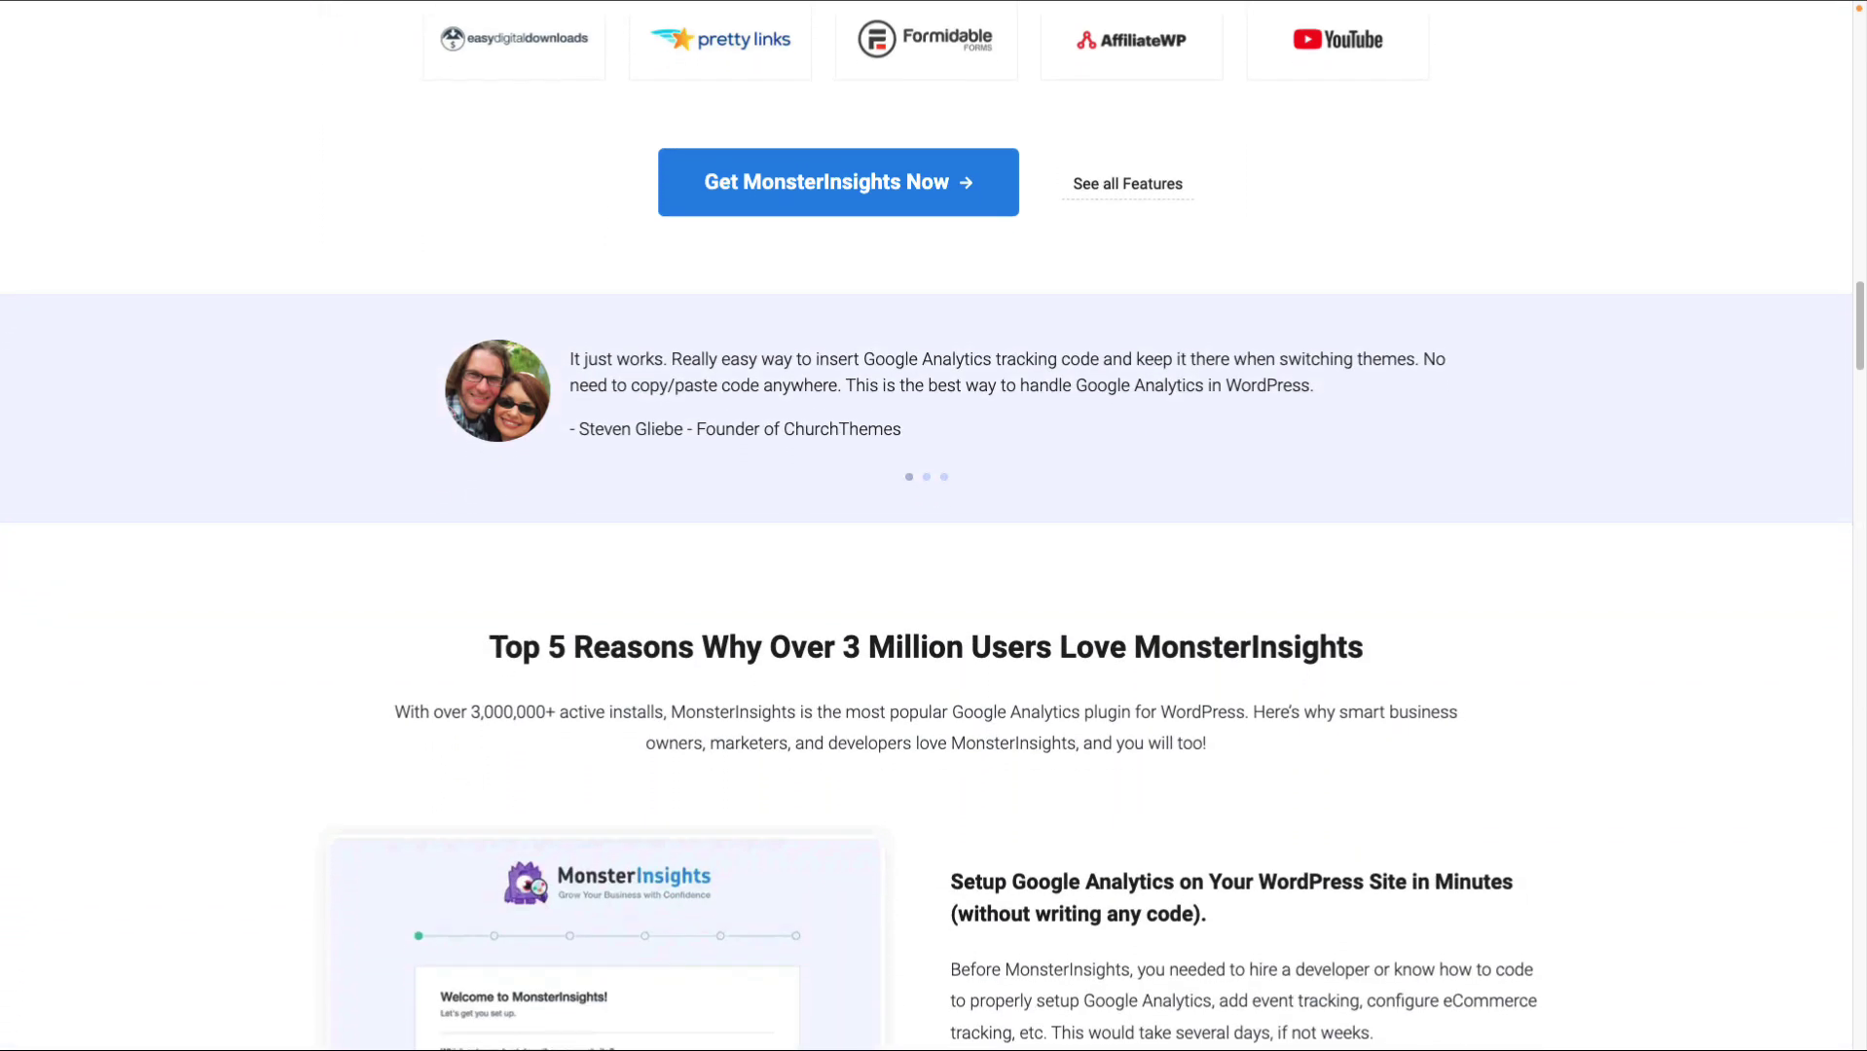
scroll(926, 525, "down", 5)
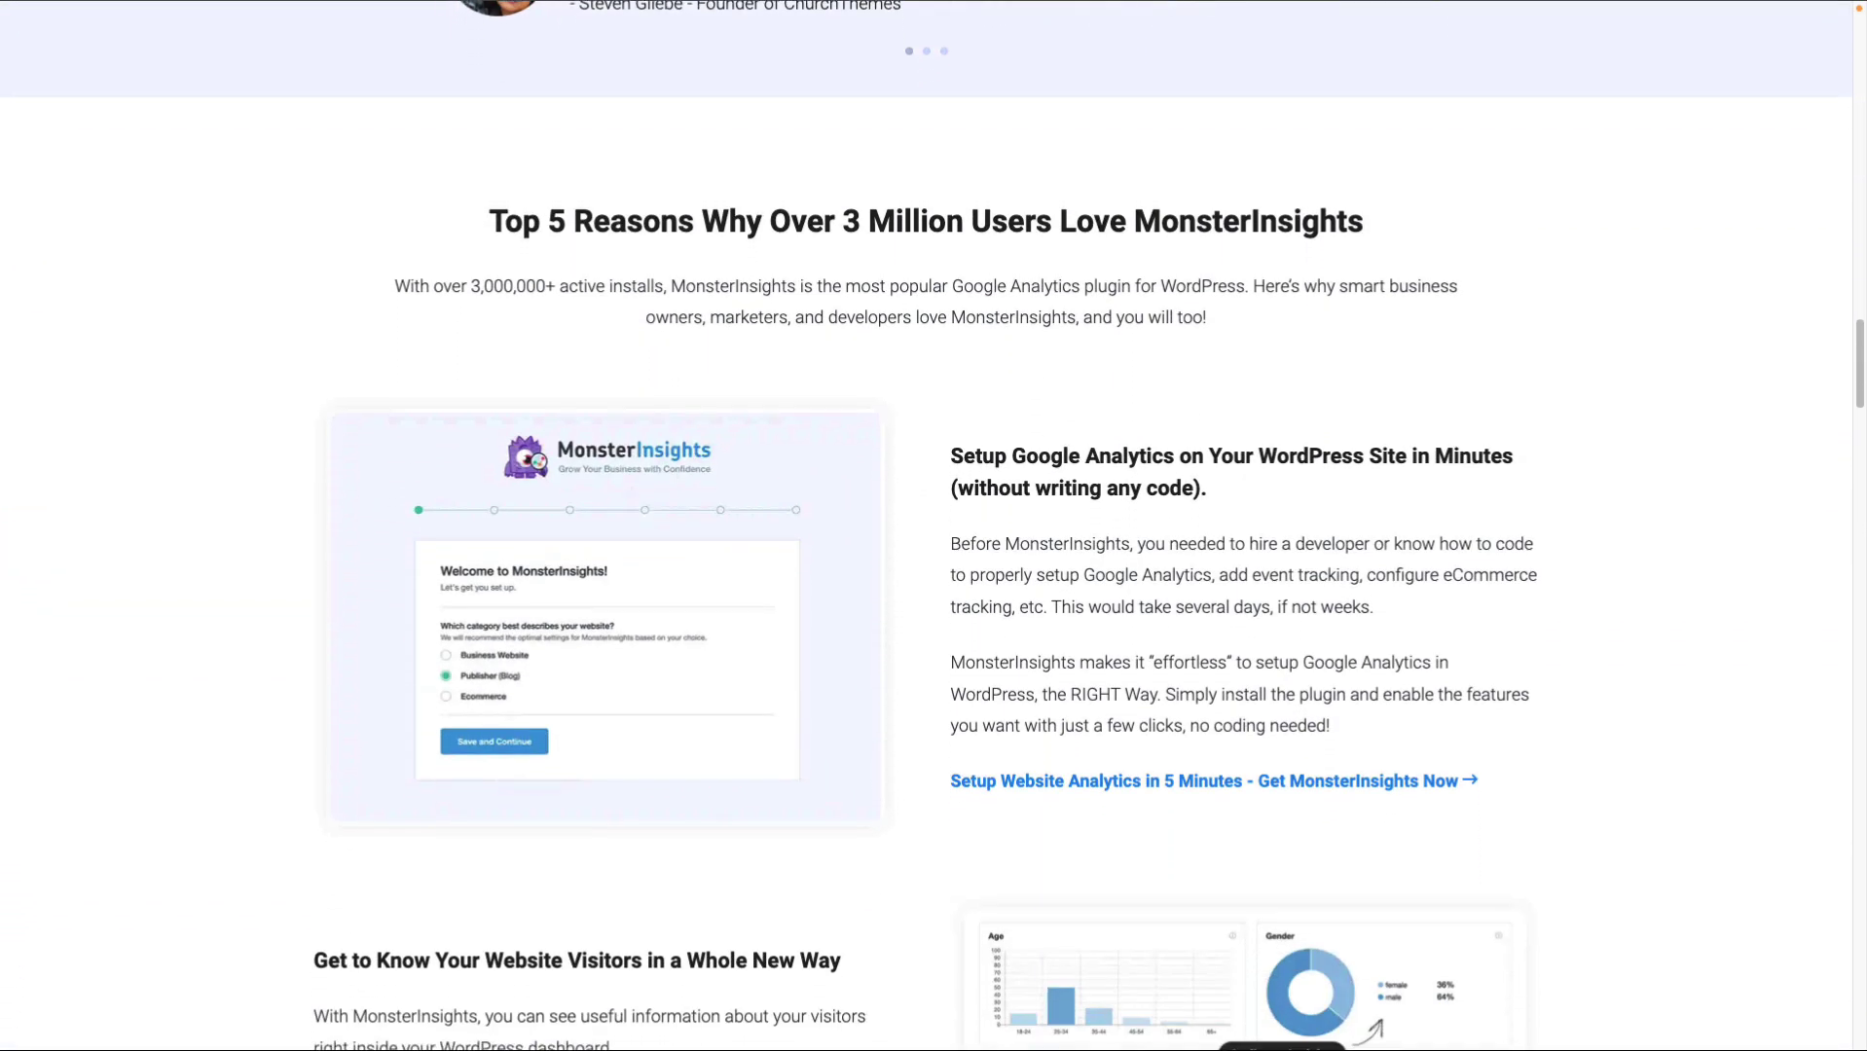
scroll(925, 525, "down", 1)
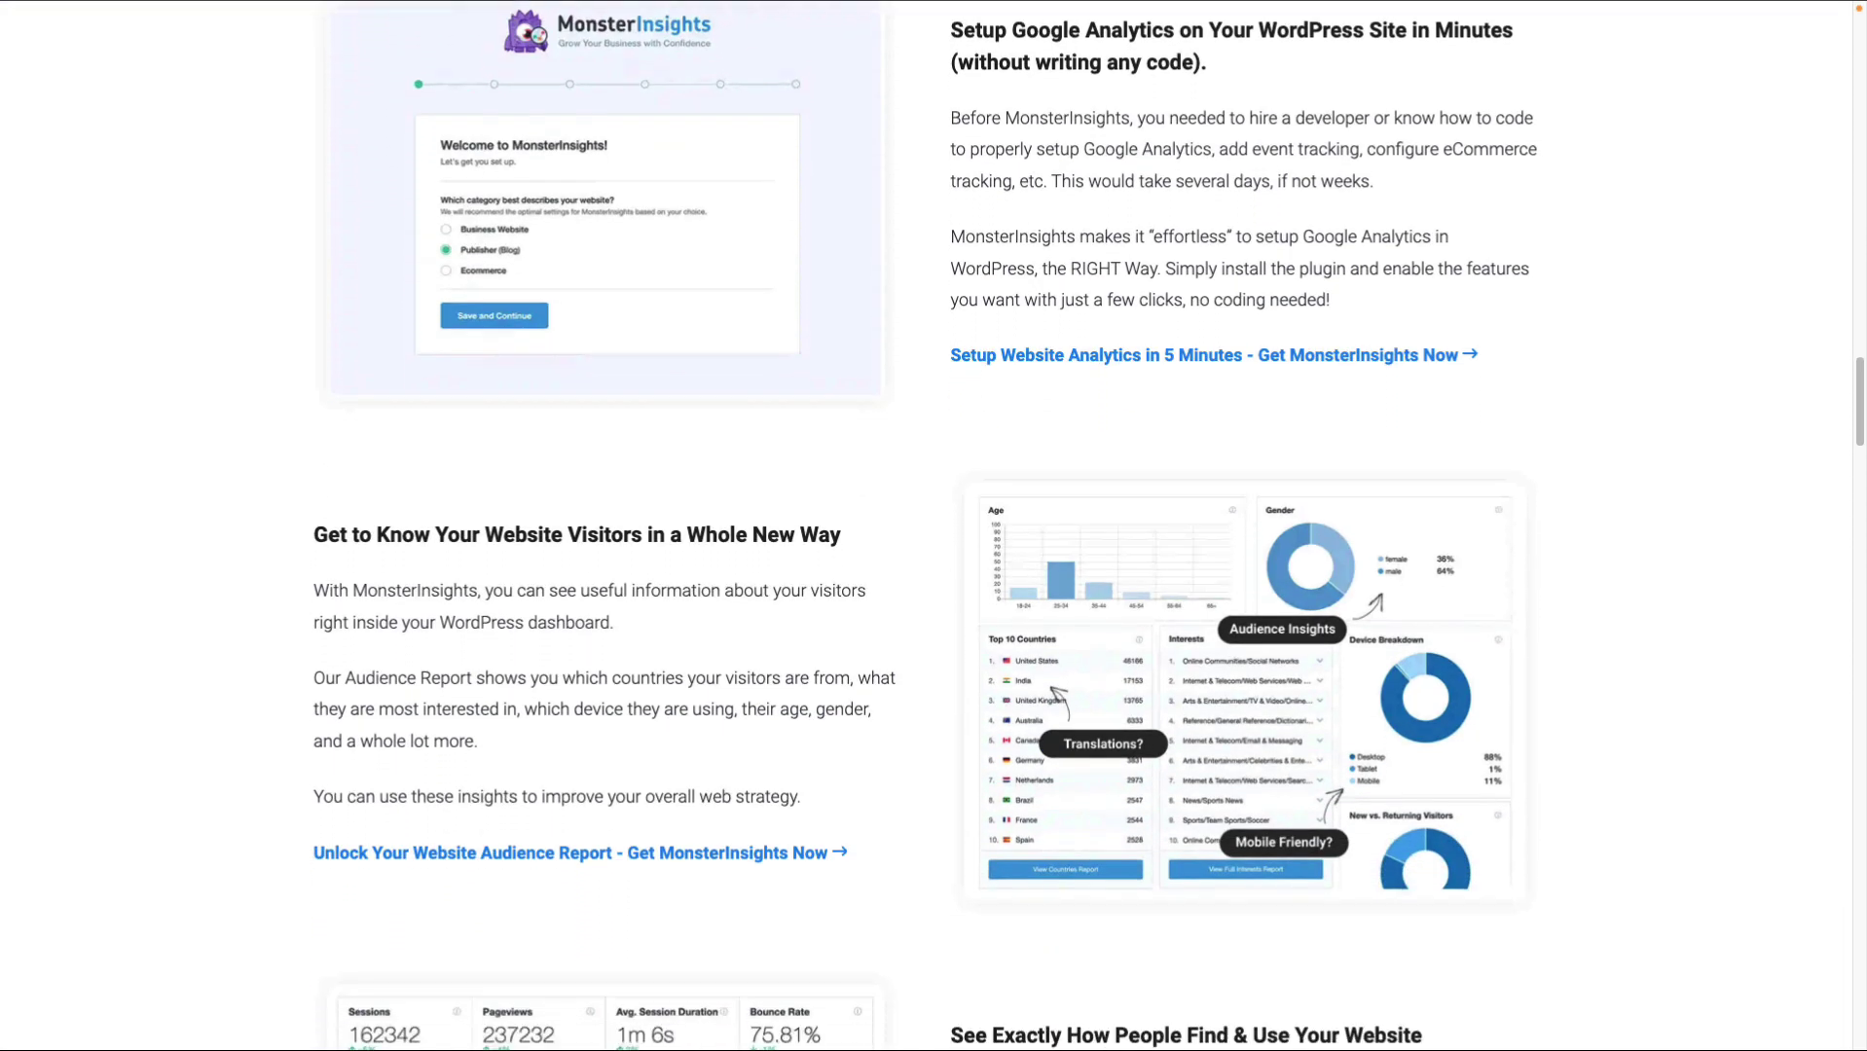
scroll(926, 525, "down", 4)
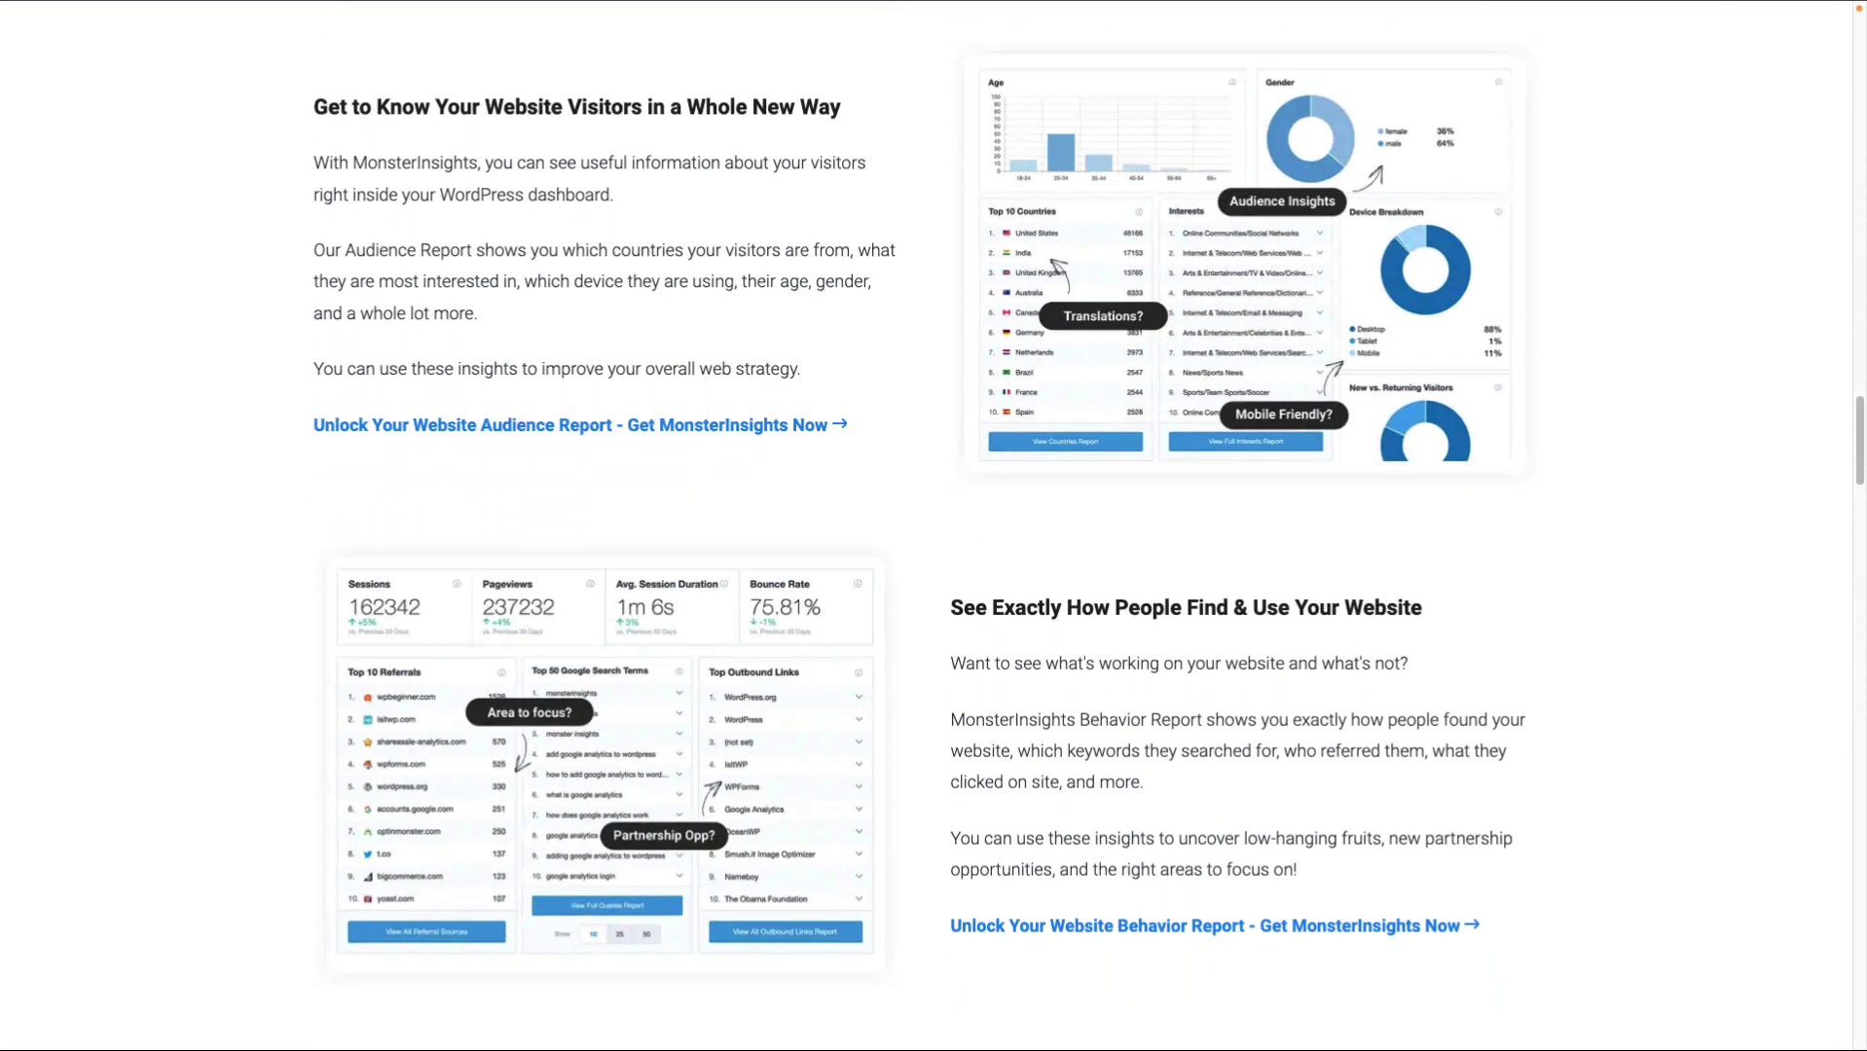
scroll(925, 526, "down", 4)
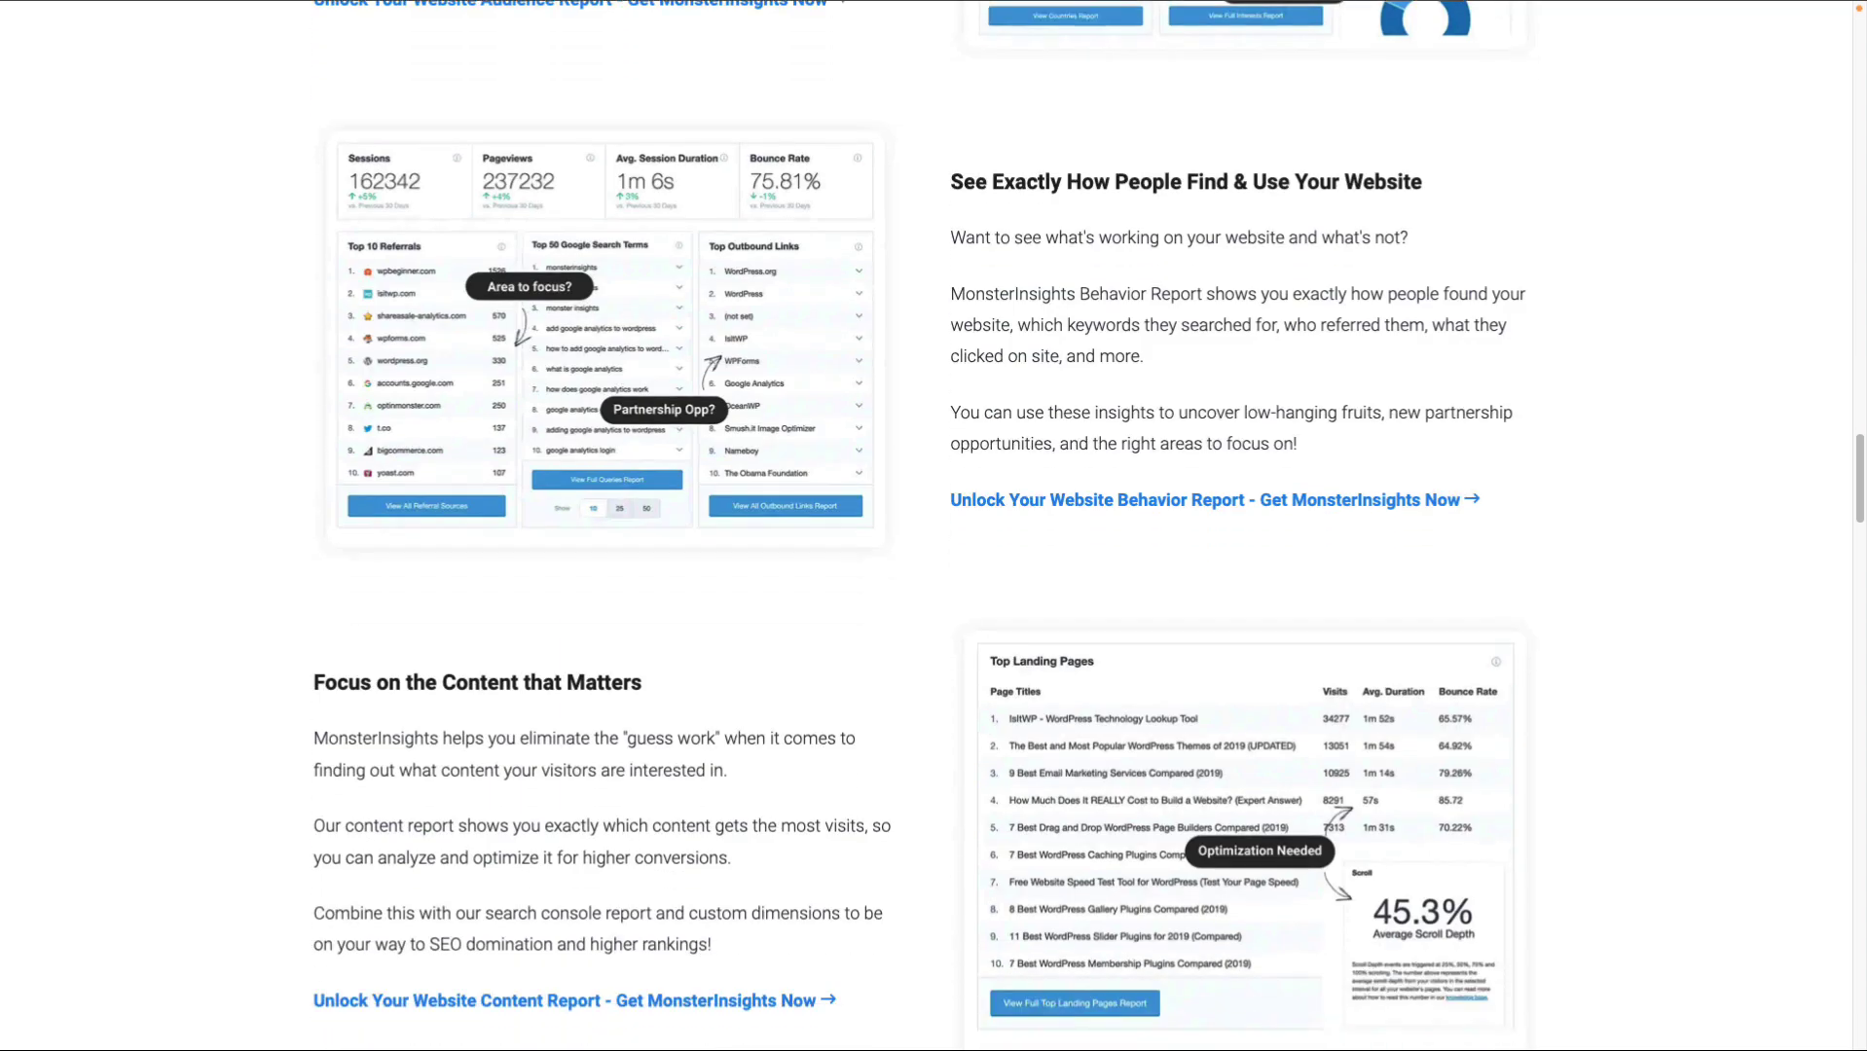
scroll(926, 525, "down", 2)
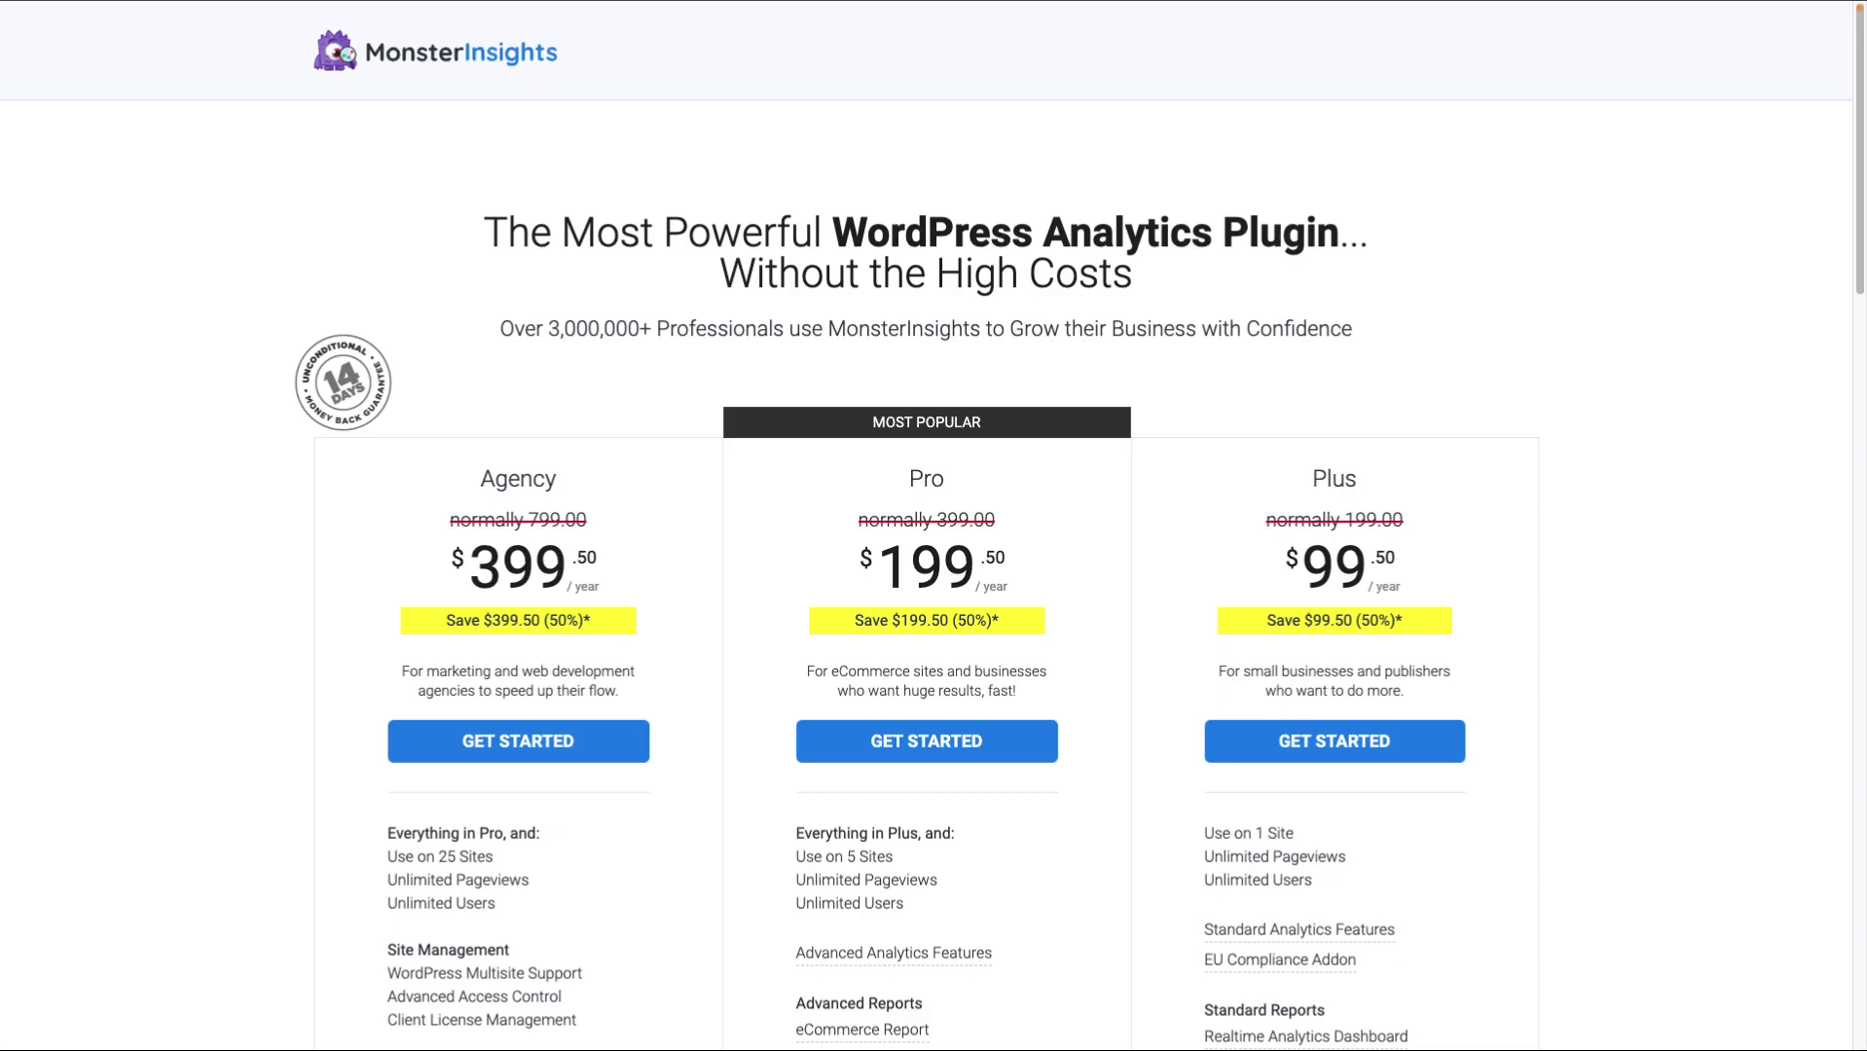
Step: Scroll past the pricing plans toward the Latest MonsterInsights News blog page
scroll(926, 526, "down", 3)
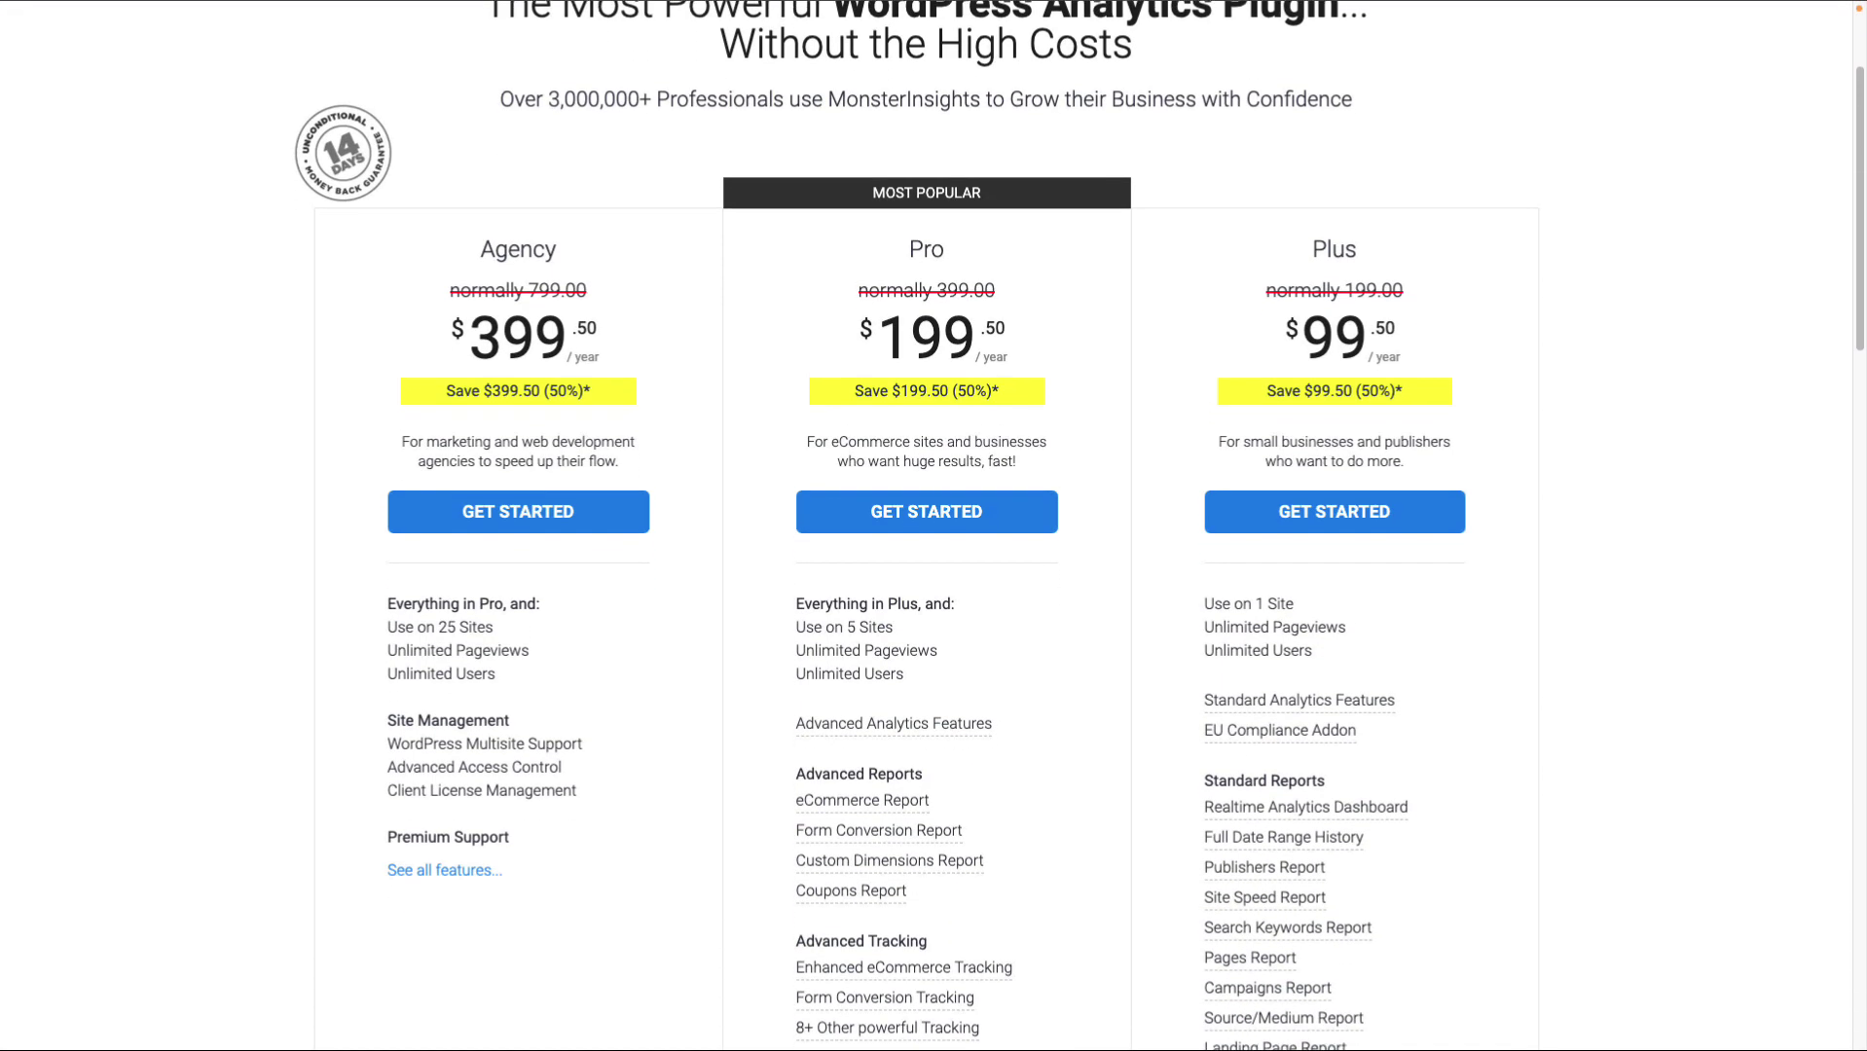
scroll(926, 526, "down", 2)
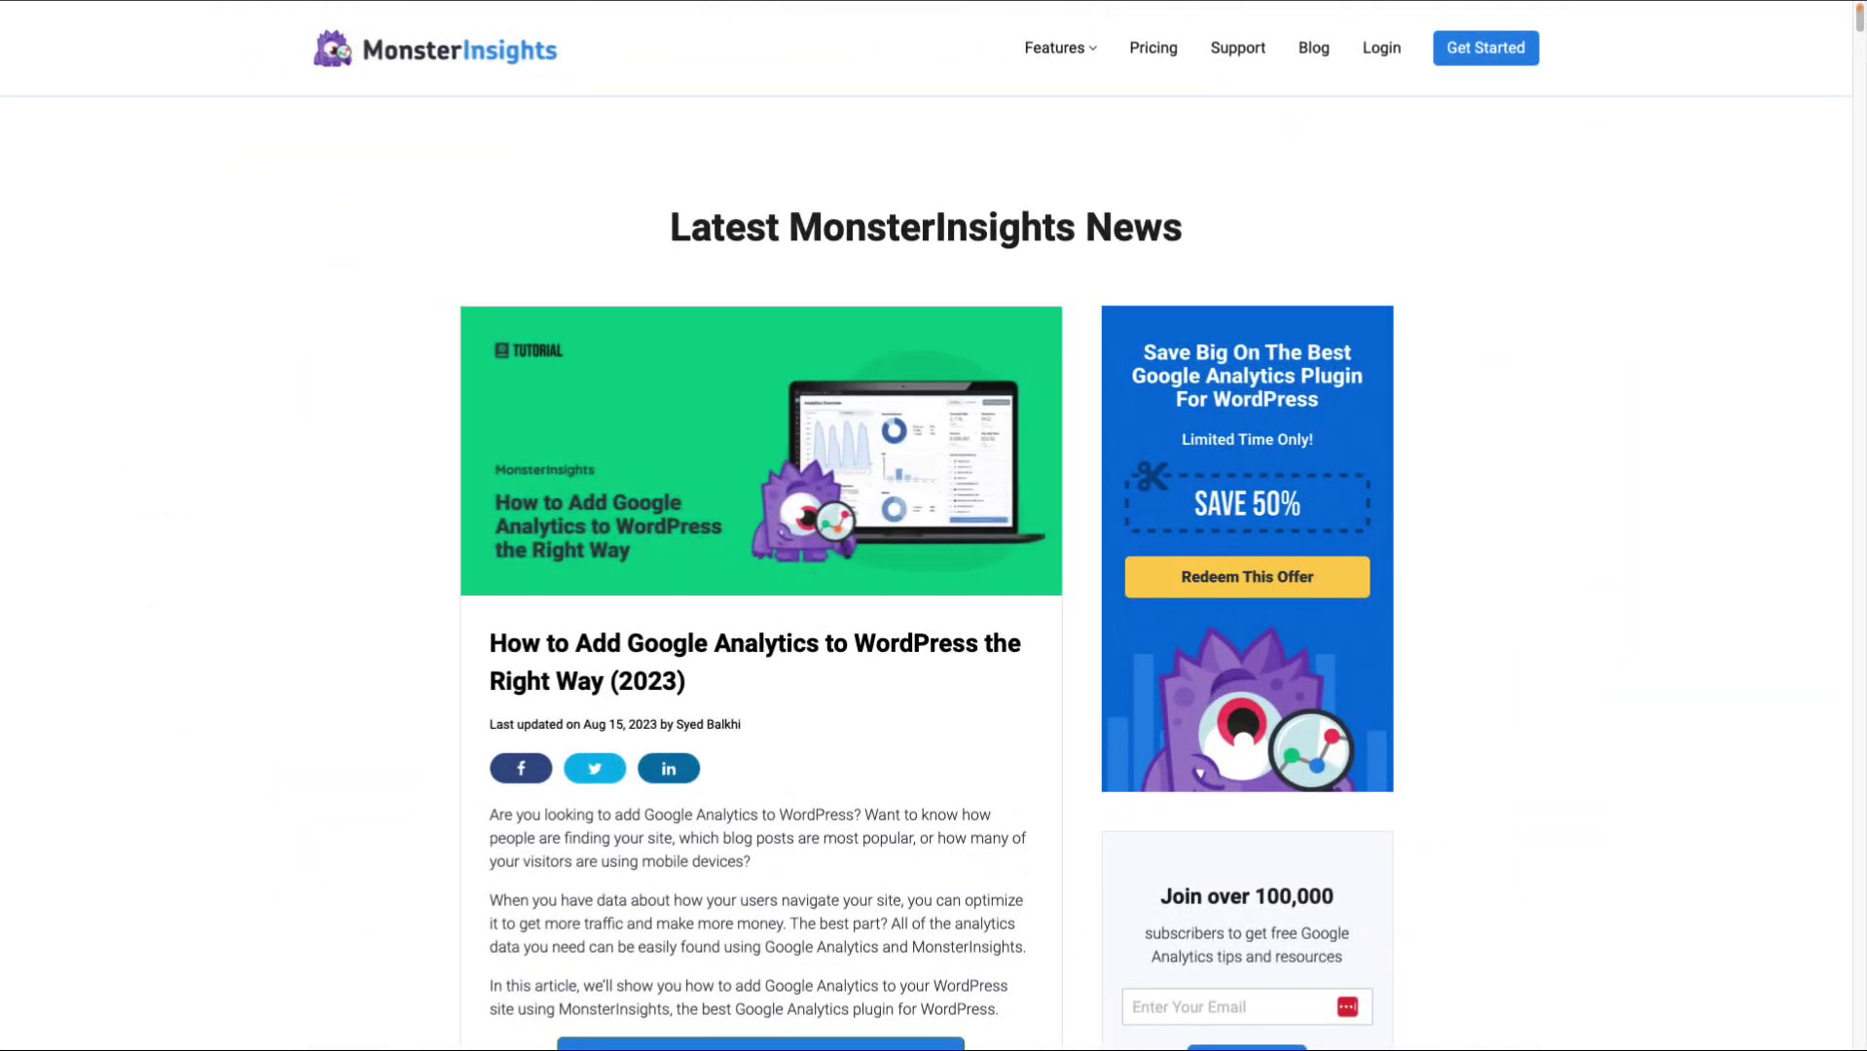
scroll(925, 526, "down", 3)
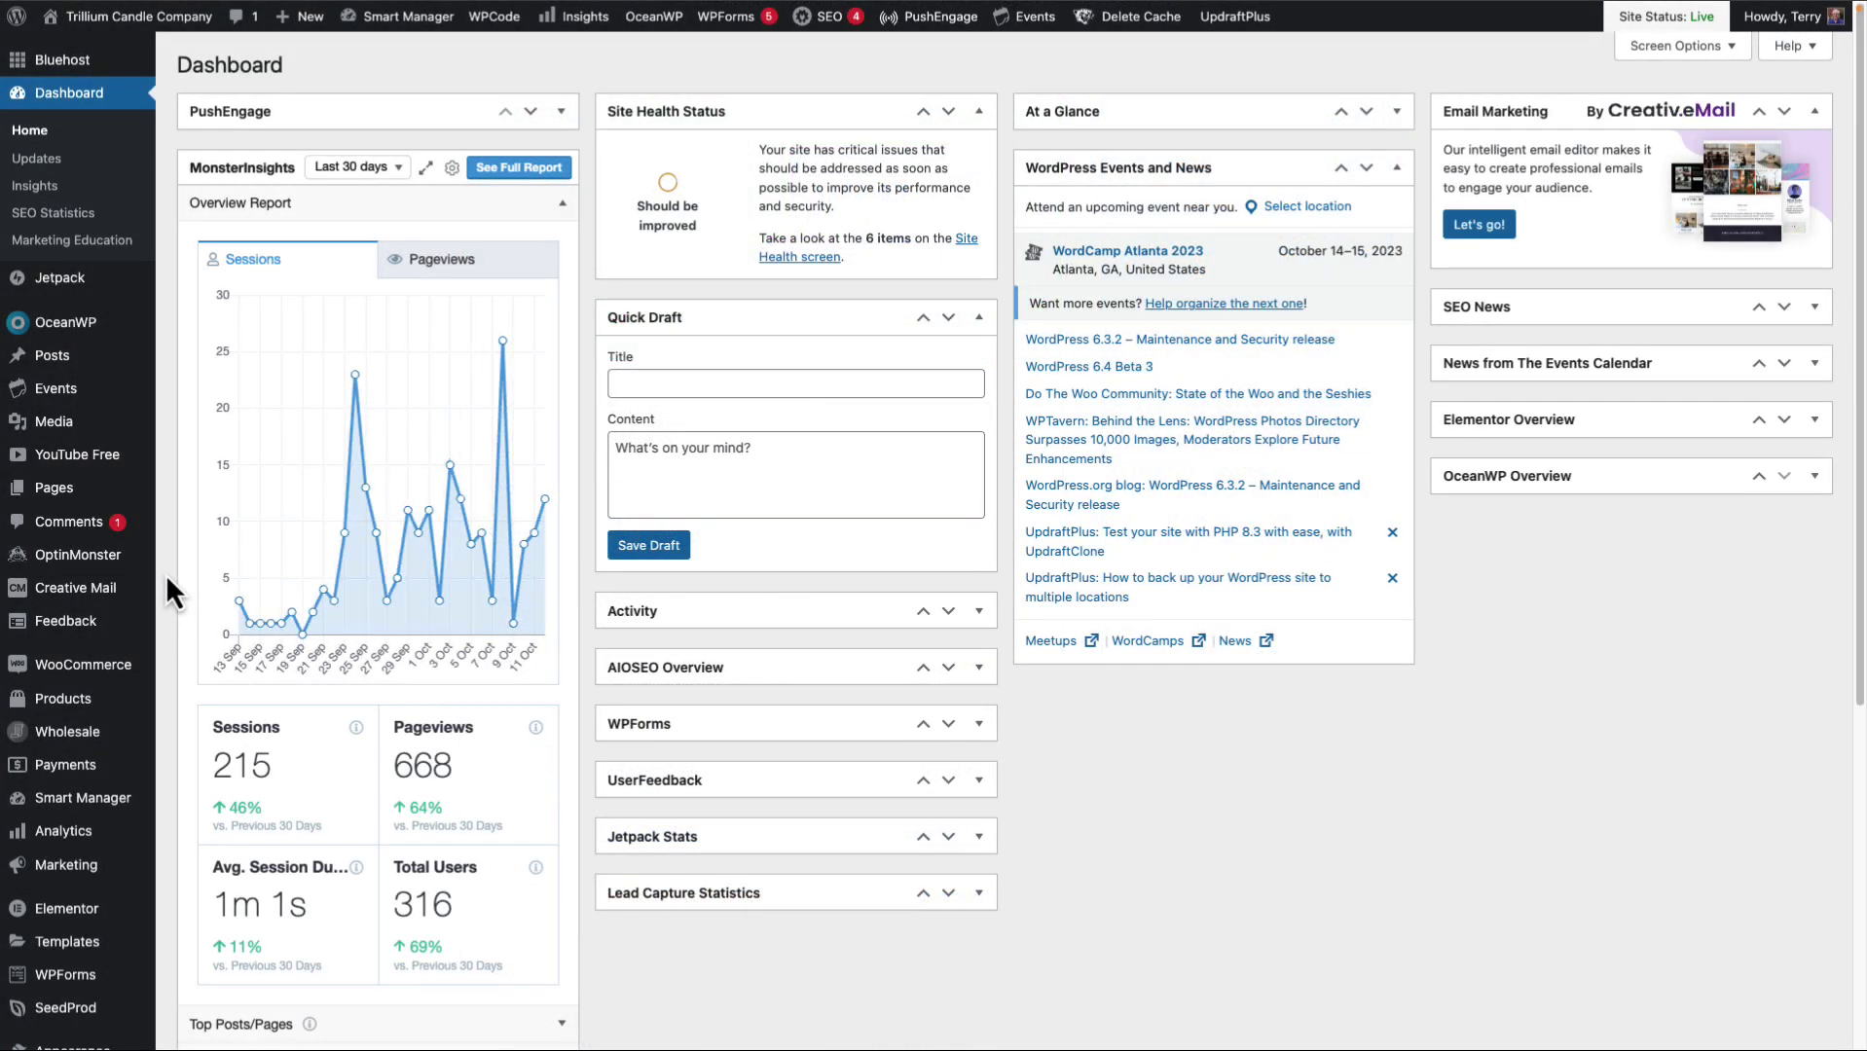
Step: Open Insights > Popular Posts in the Dashboard sidebar to see the inline theme choices
scroll(165, 574, "down", 5)
mouse_move(82, 853)
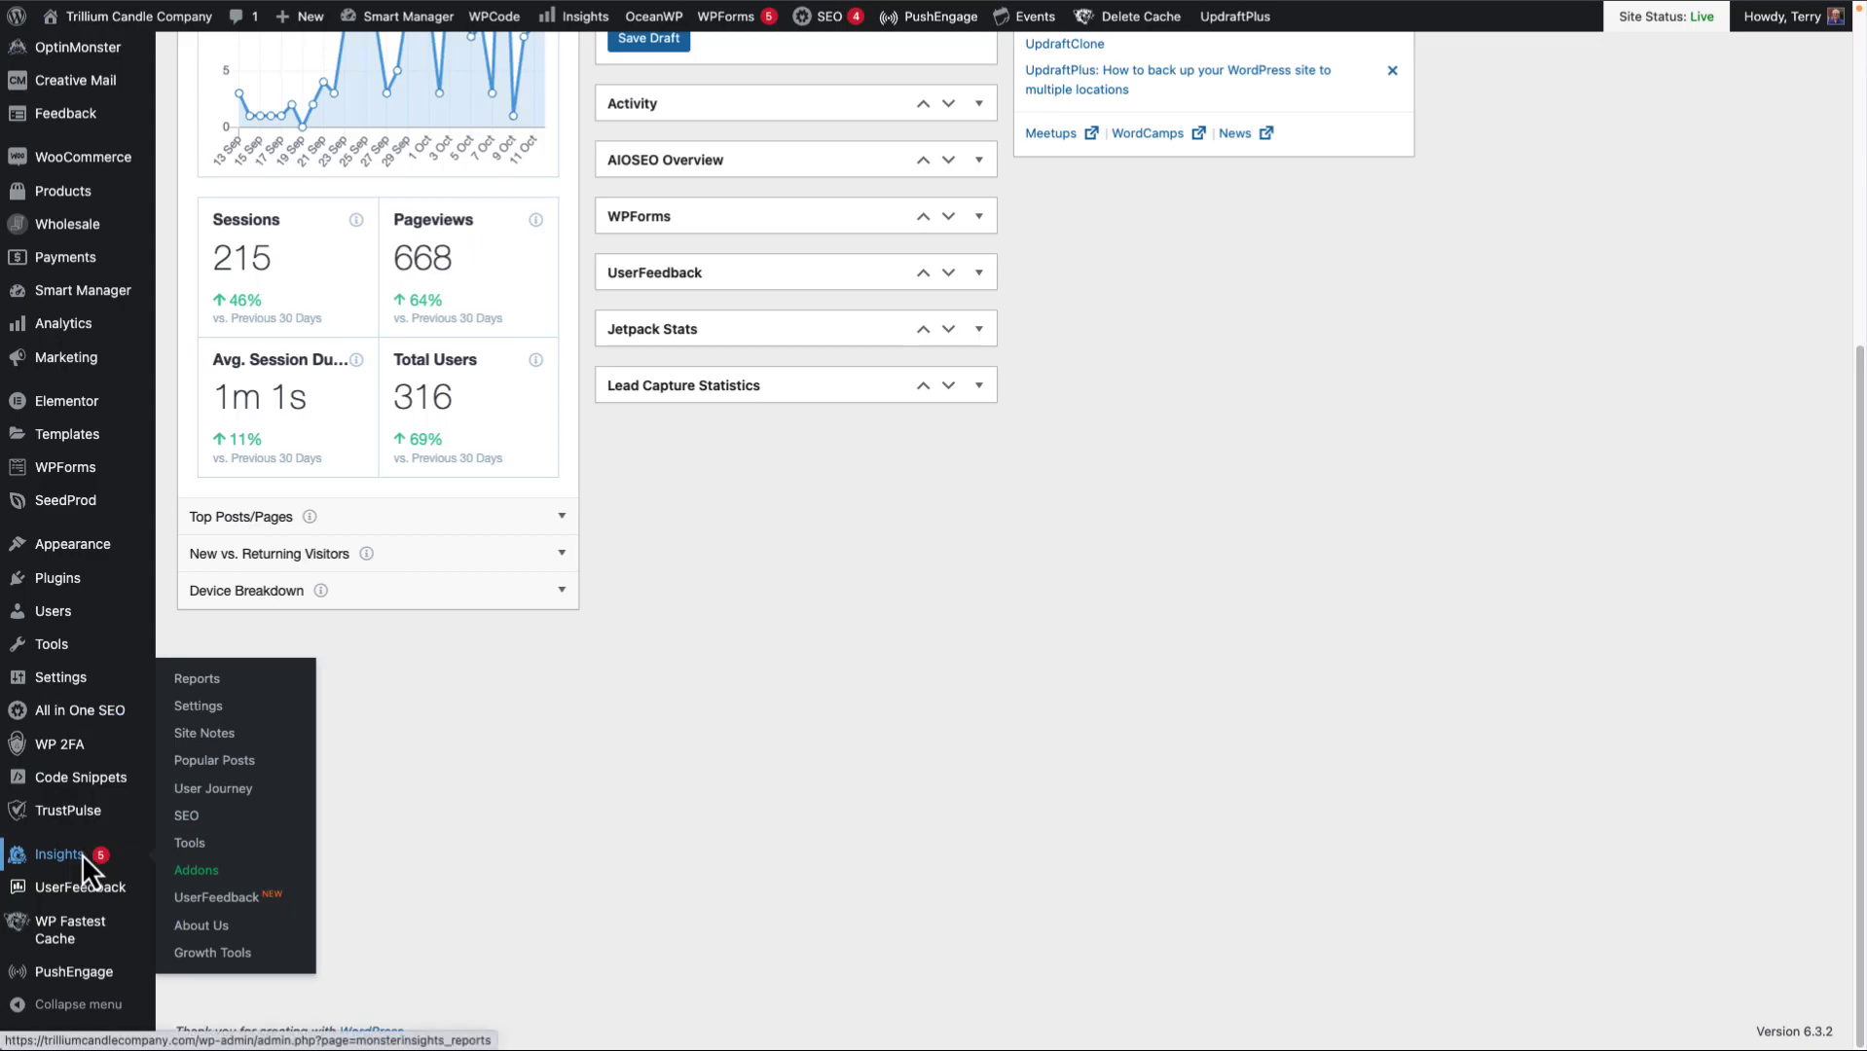
left_click(222, 766)
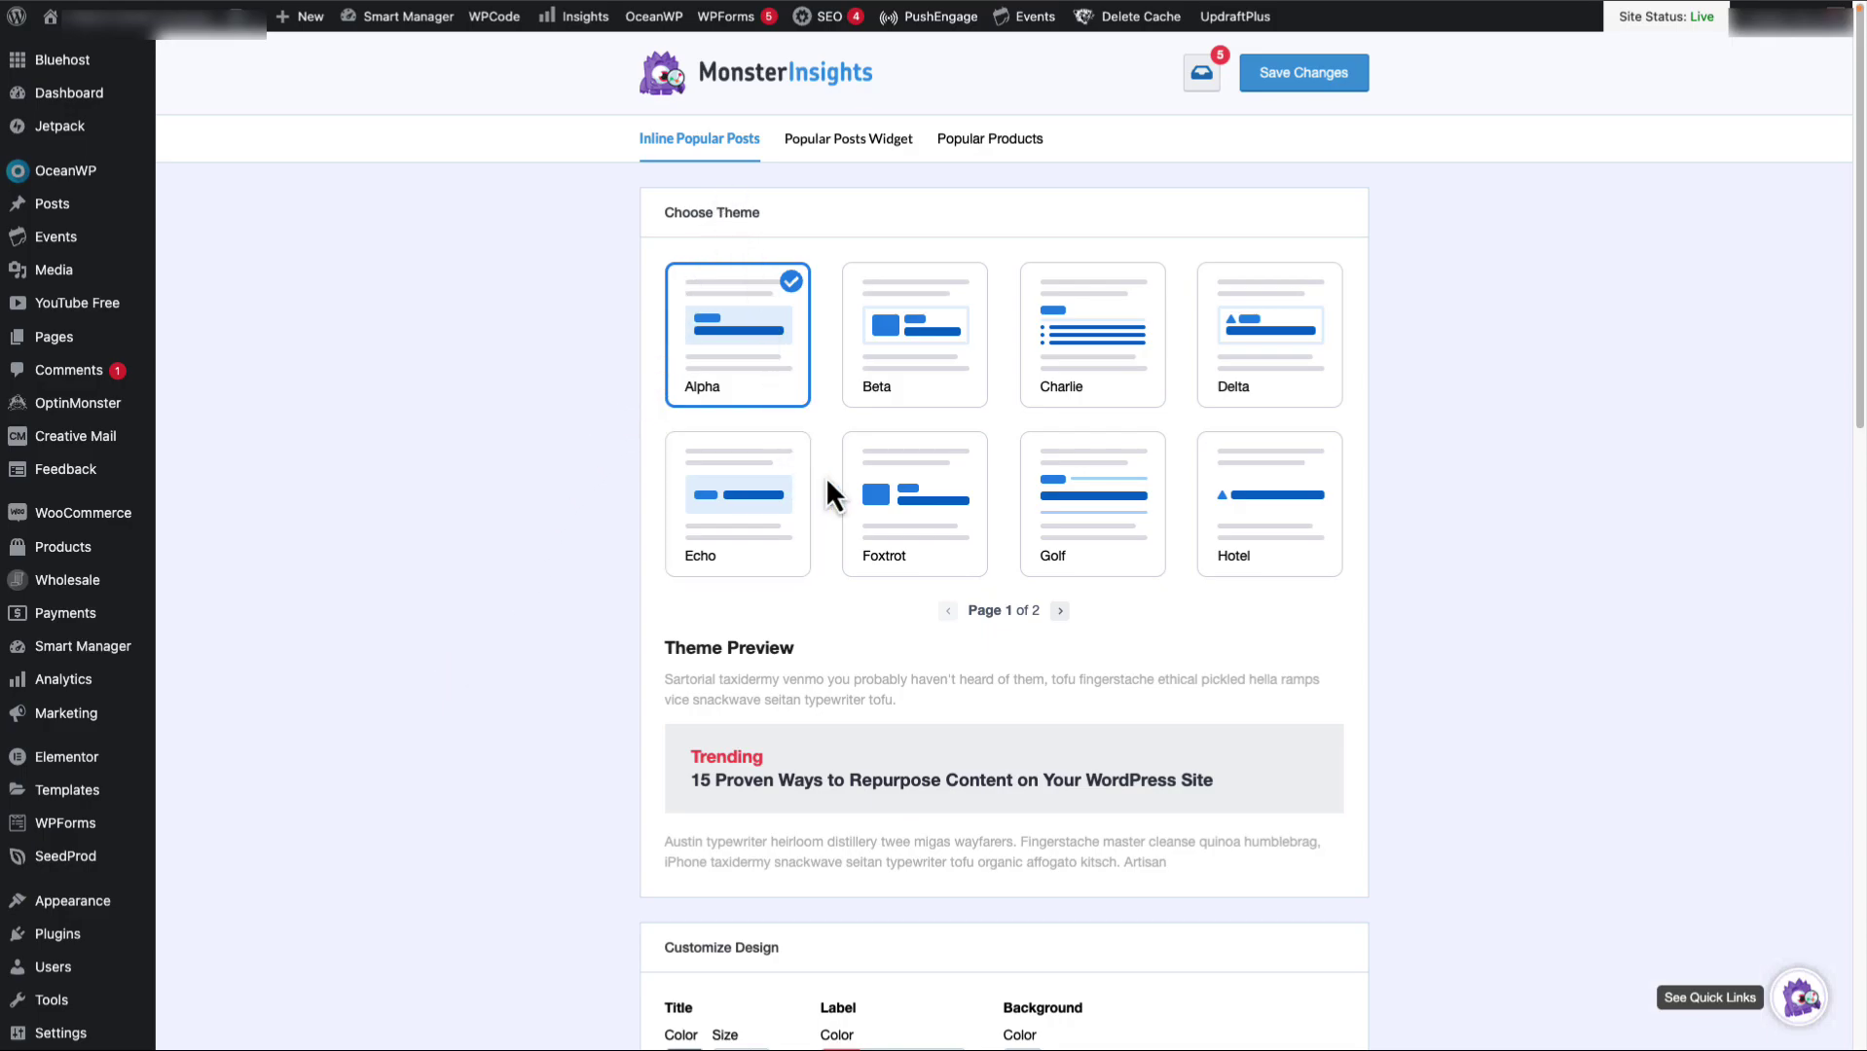
Step: View the Popular Posts Widget tab, then preview the Popular Products Delta theme with T-shirts
left_click(859, 144)
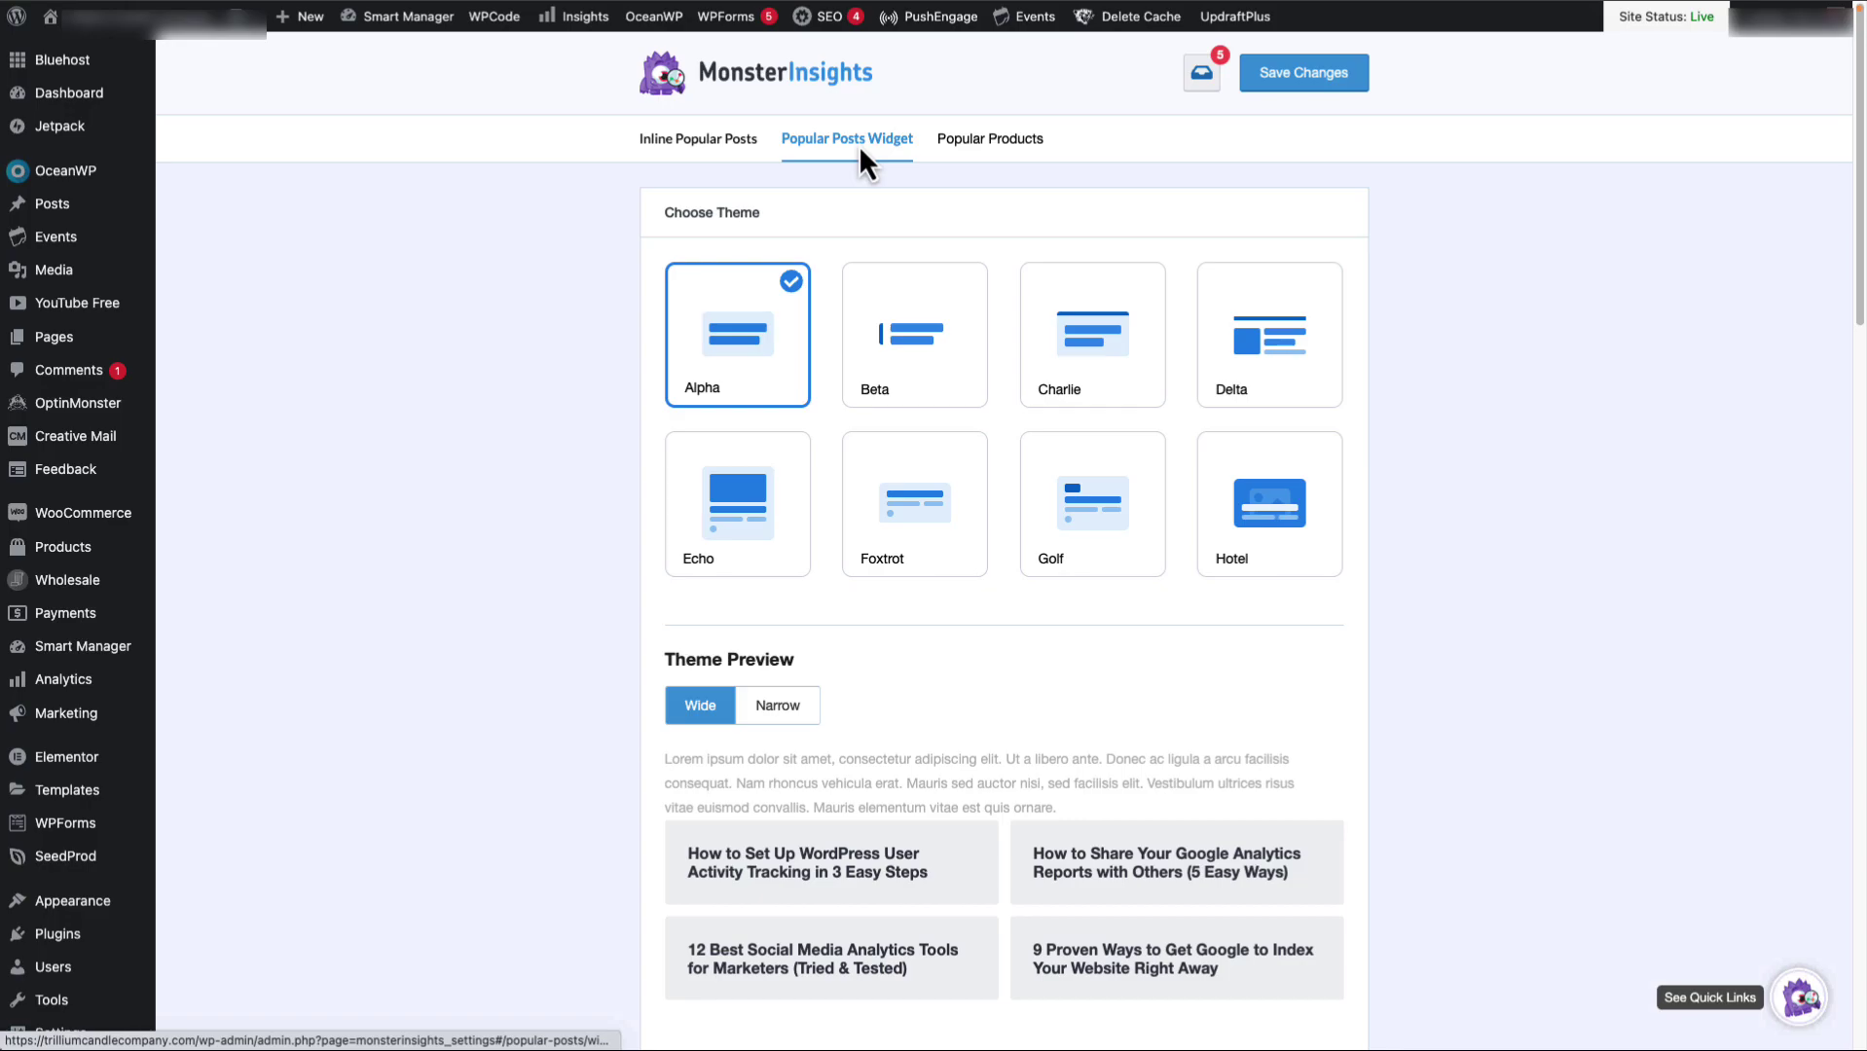
left_click(981, 141)
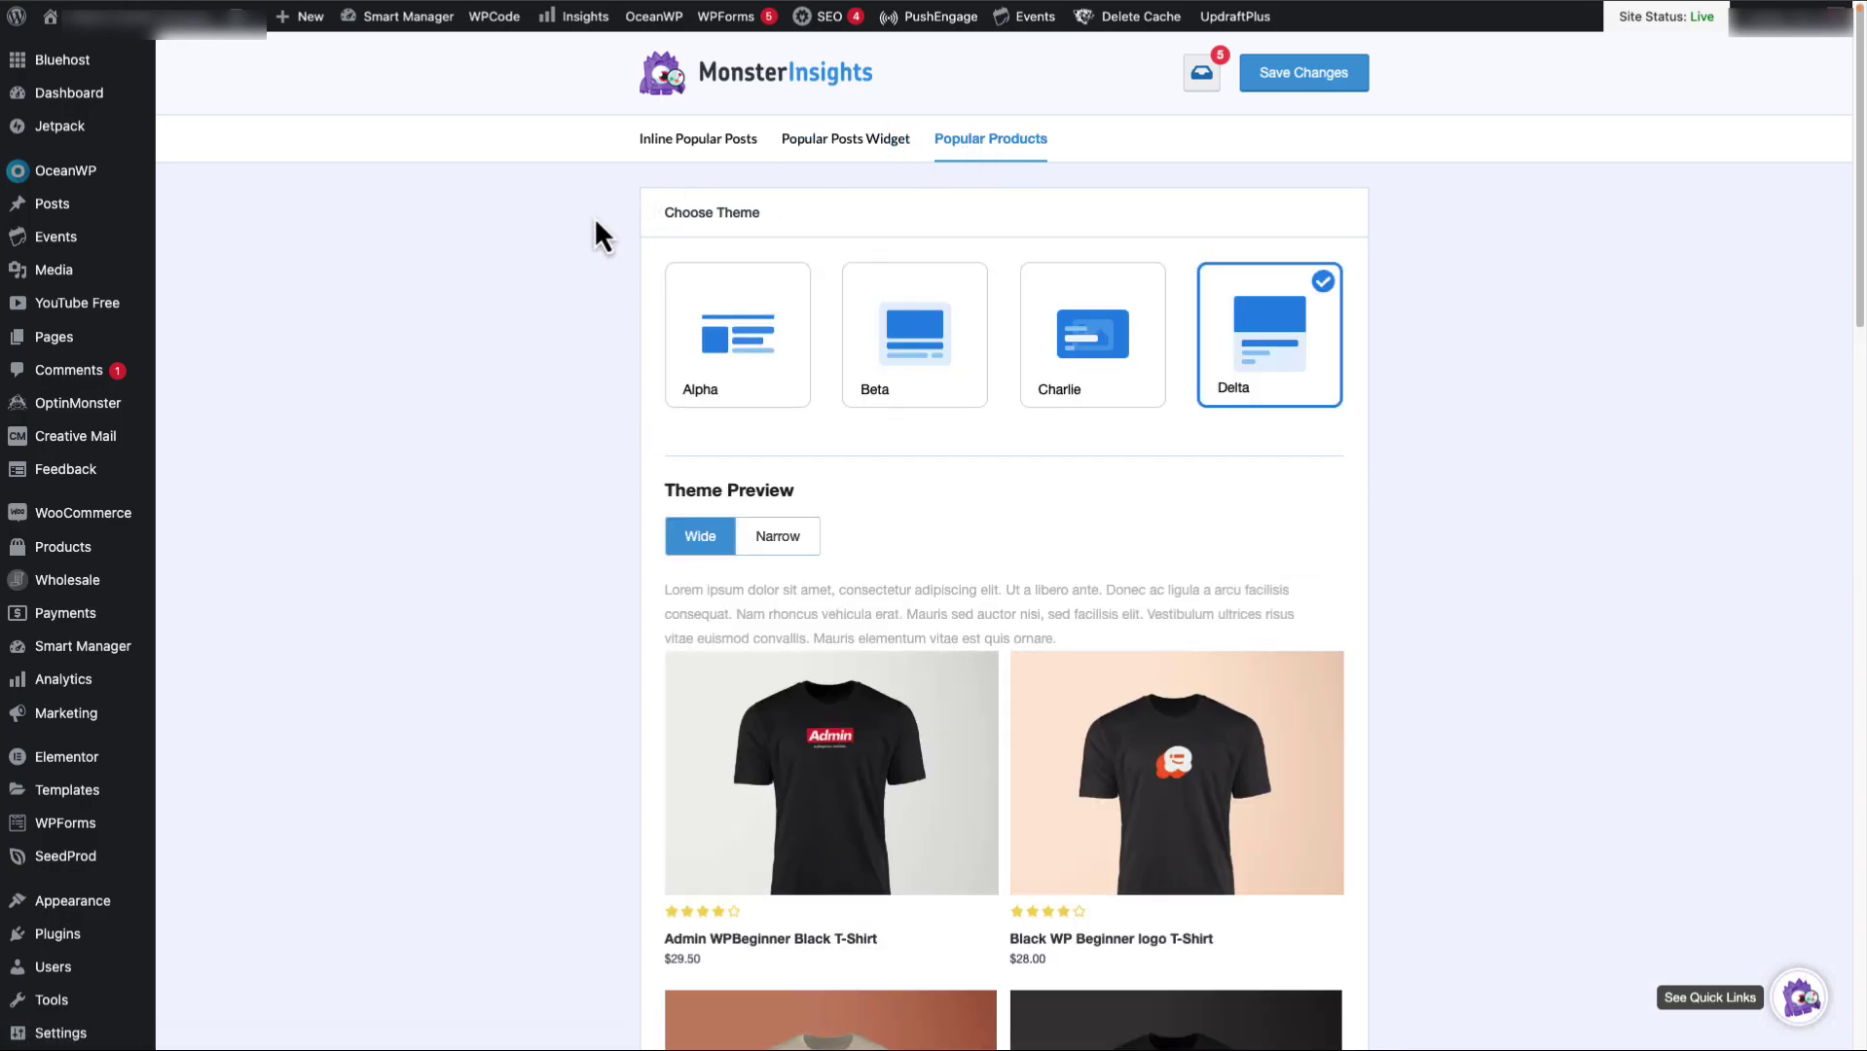
scroll(594, 217, "down", 4)
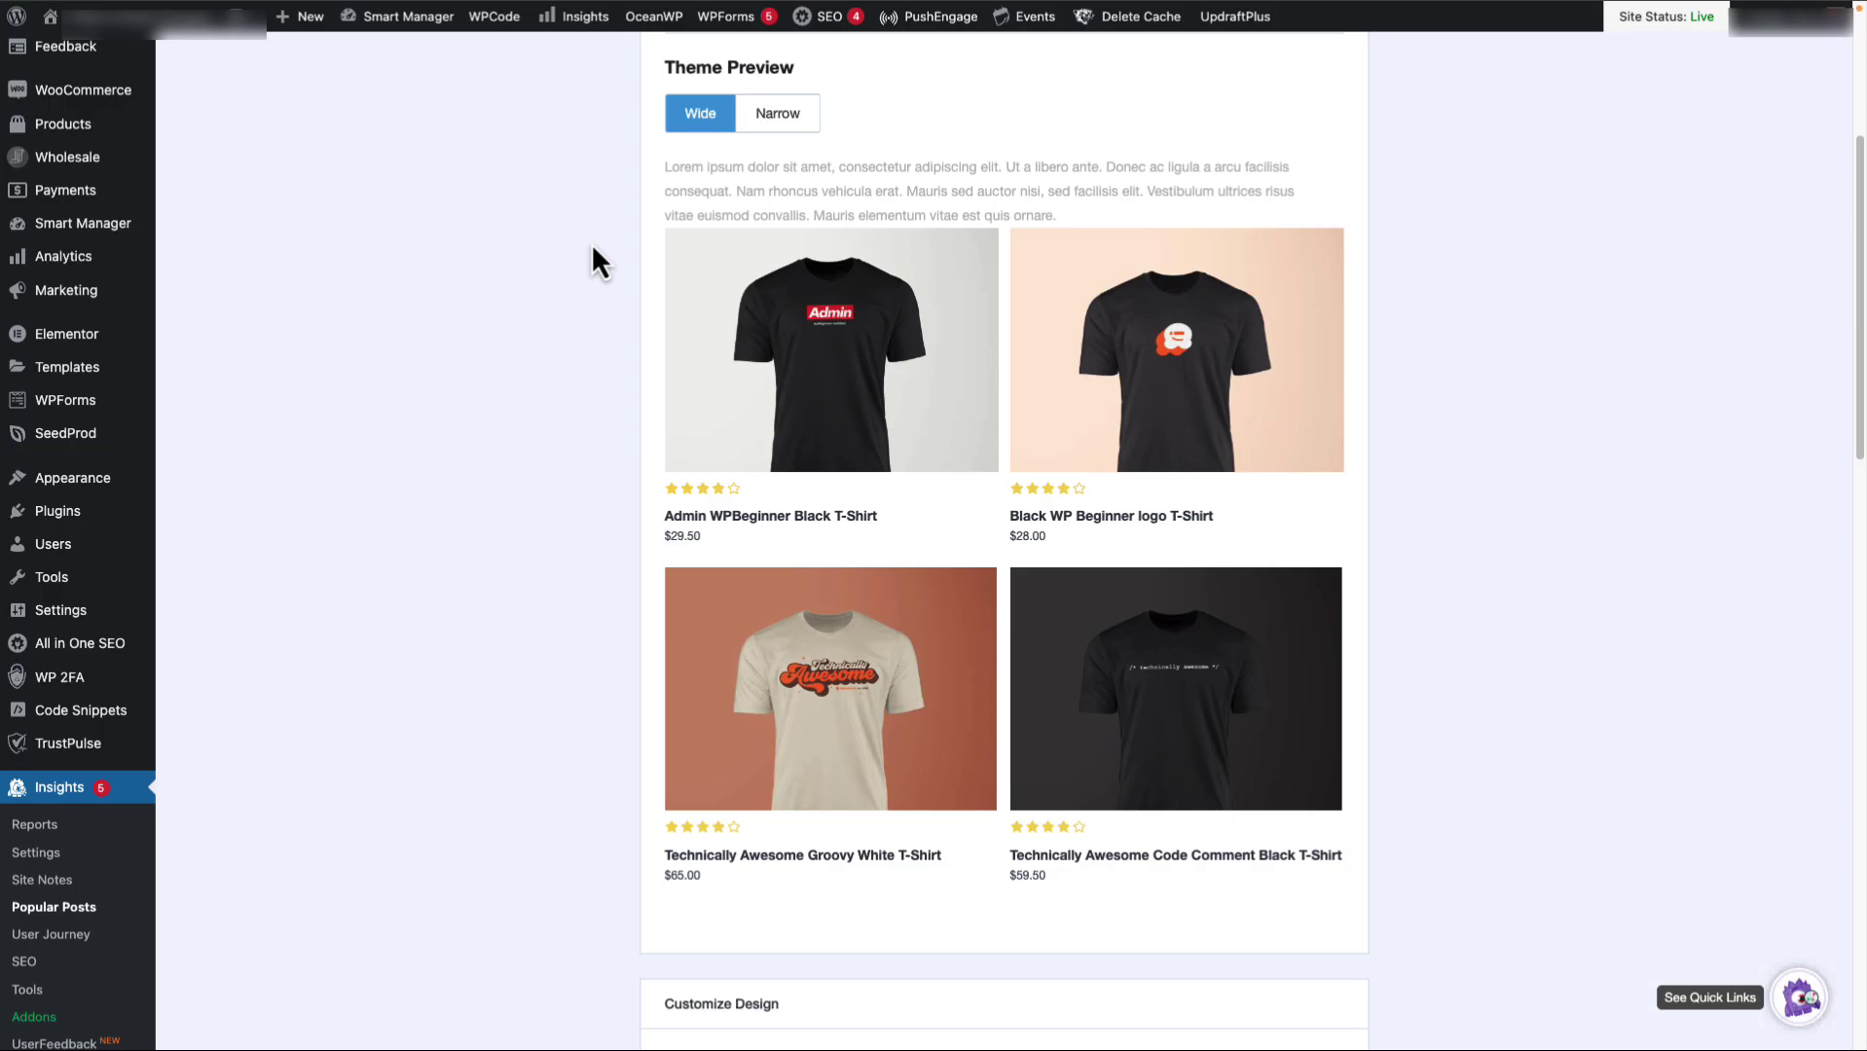
scroll(592, 242, "up", 3)
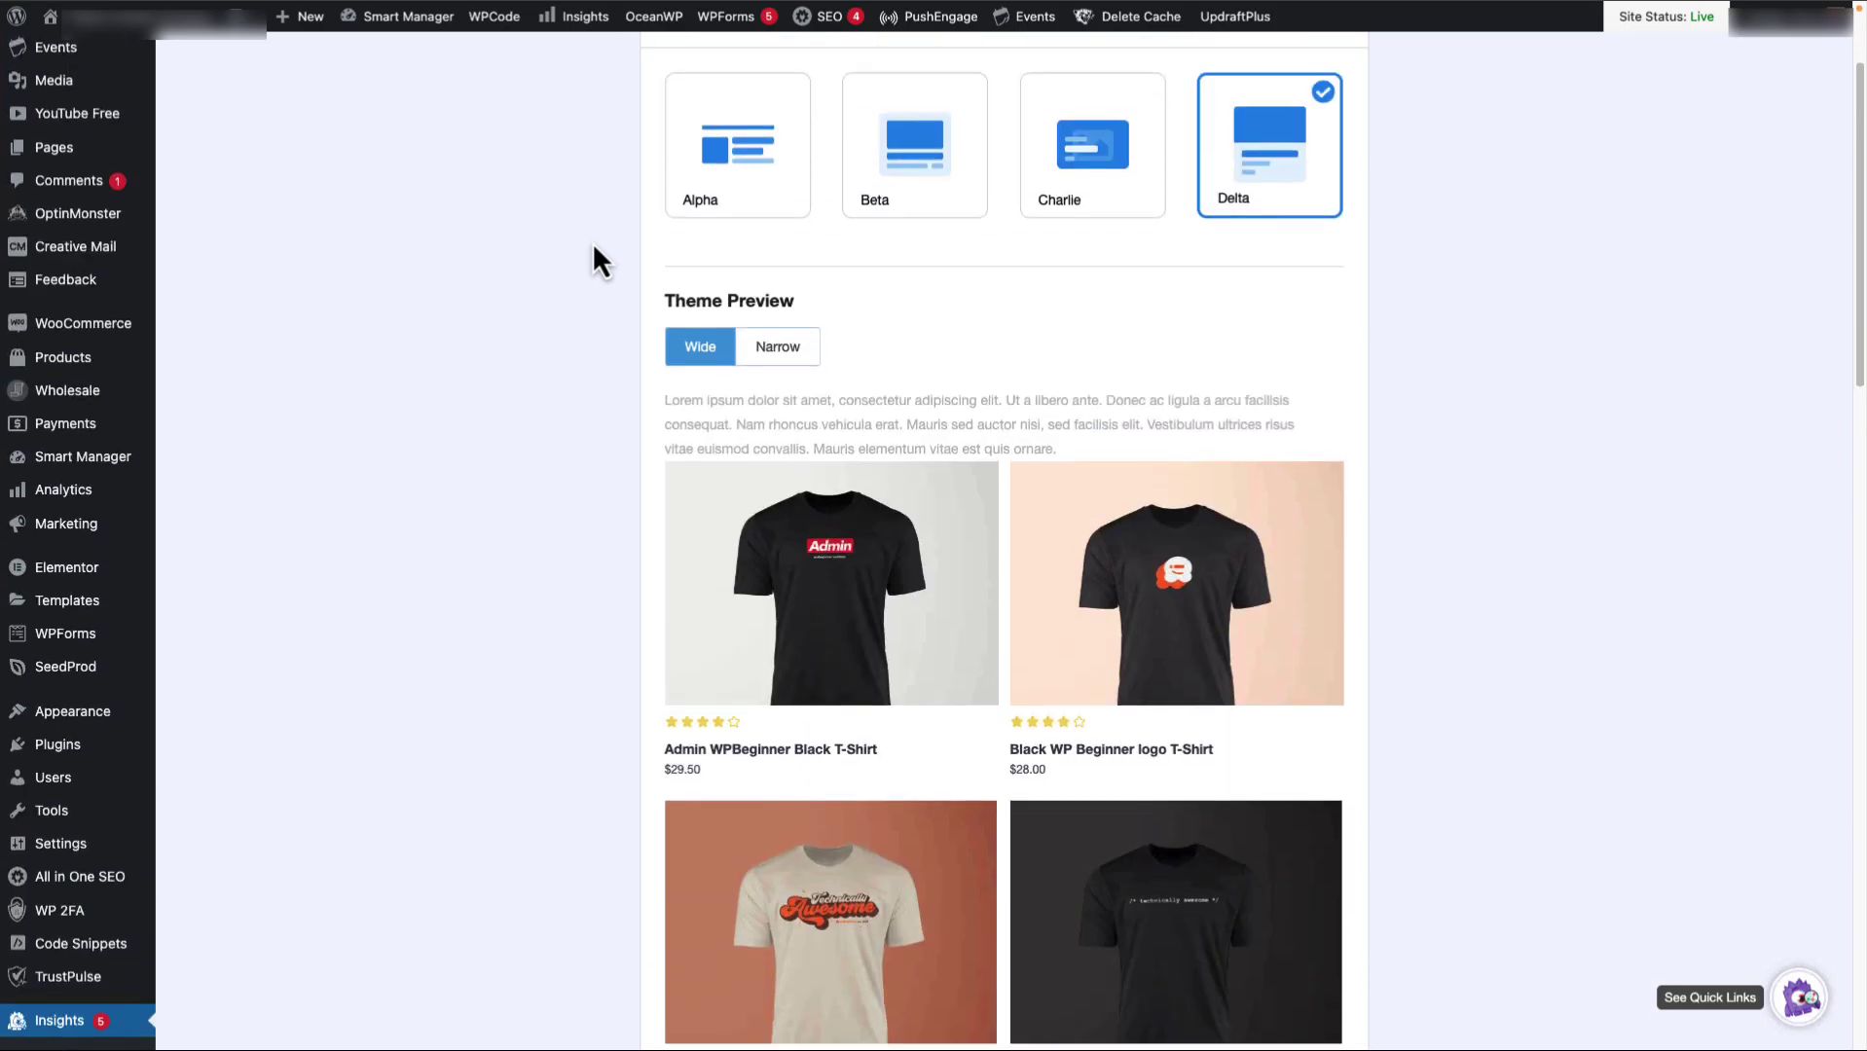
scroll(915, 204, "up", 2)
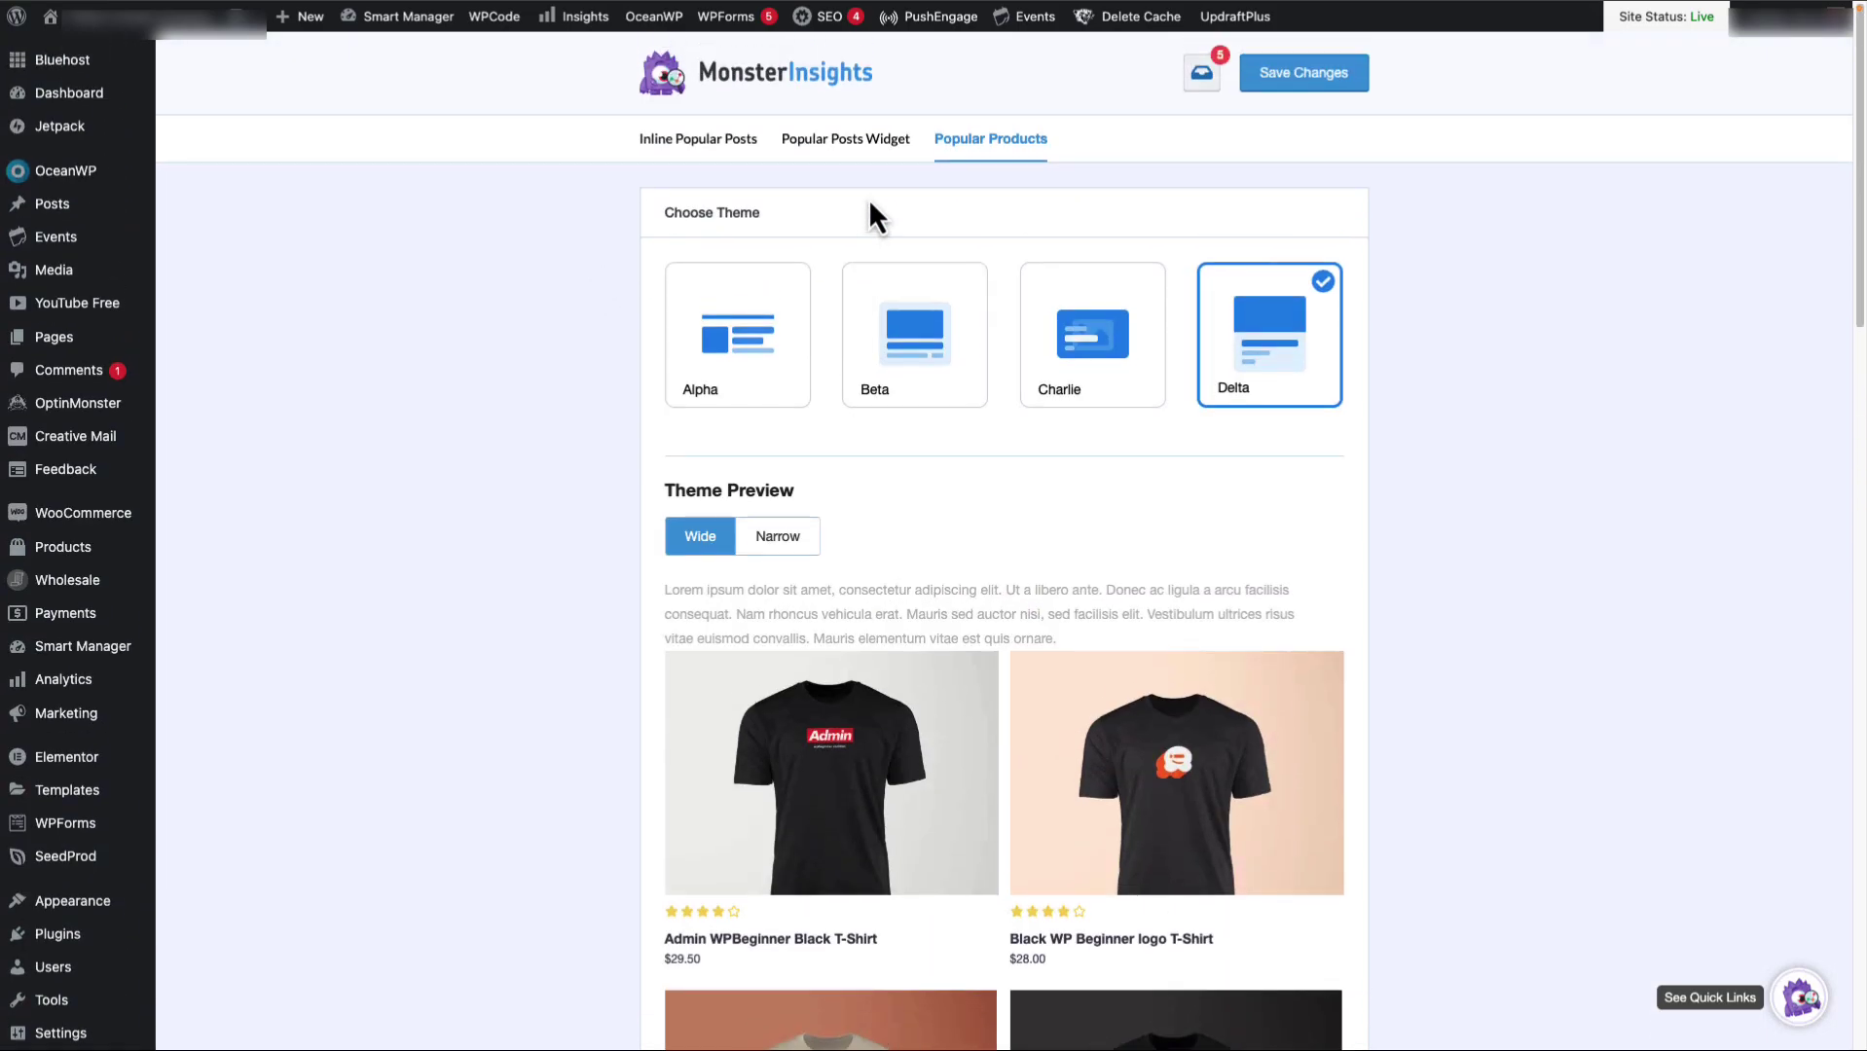
Step: Switch the Popular Posts Widget to the Hotel theme and review its Customize Design and Behavior options
left_click(891, 144)
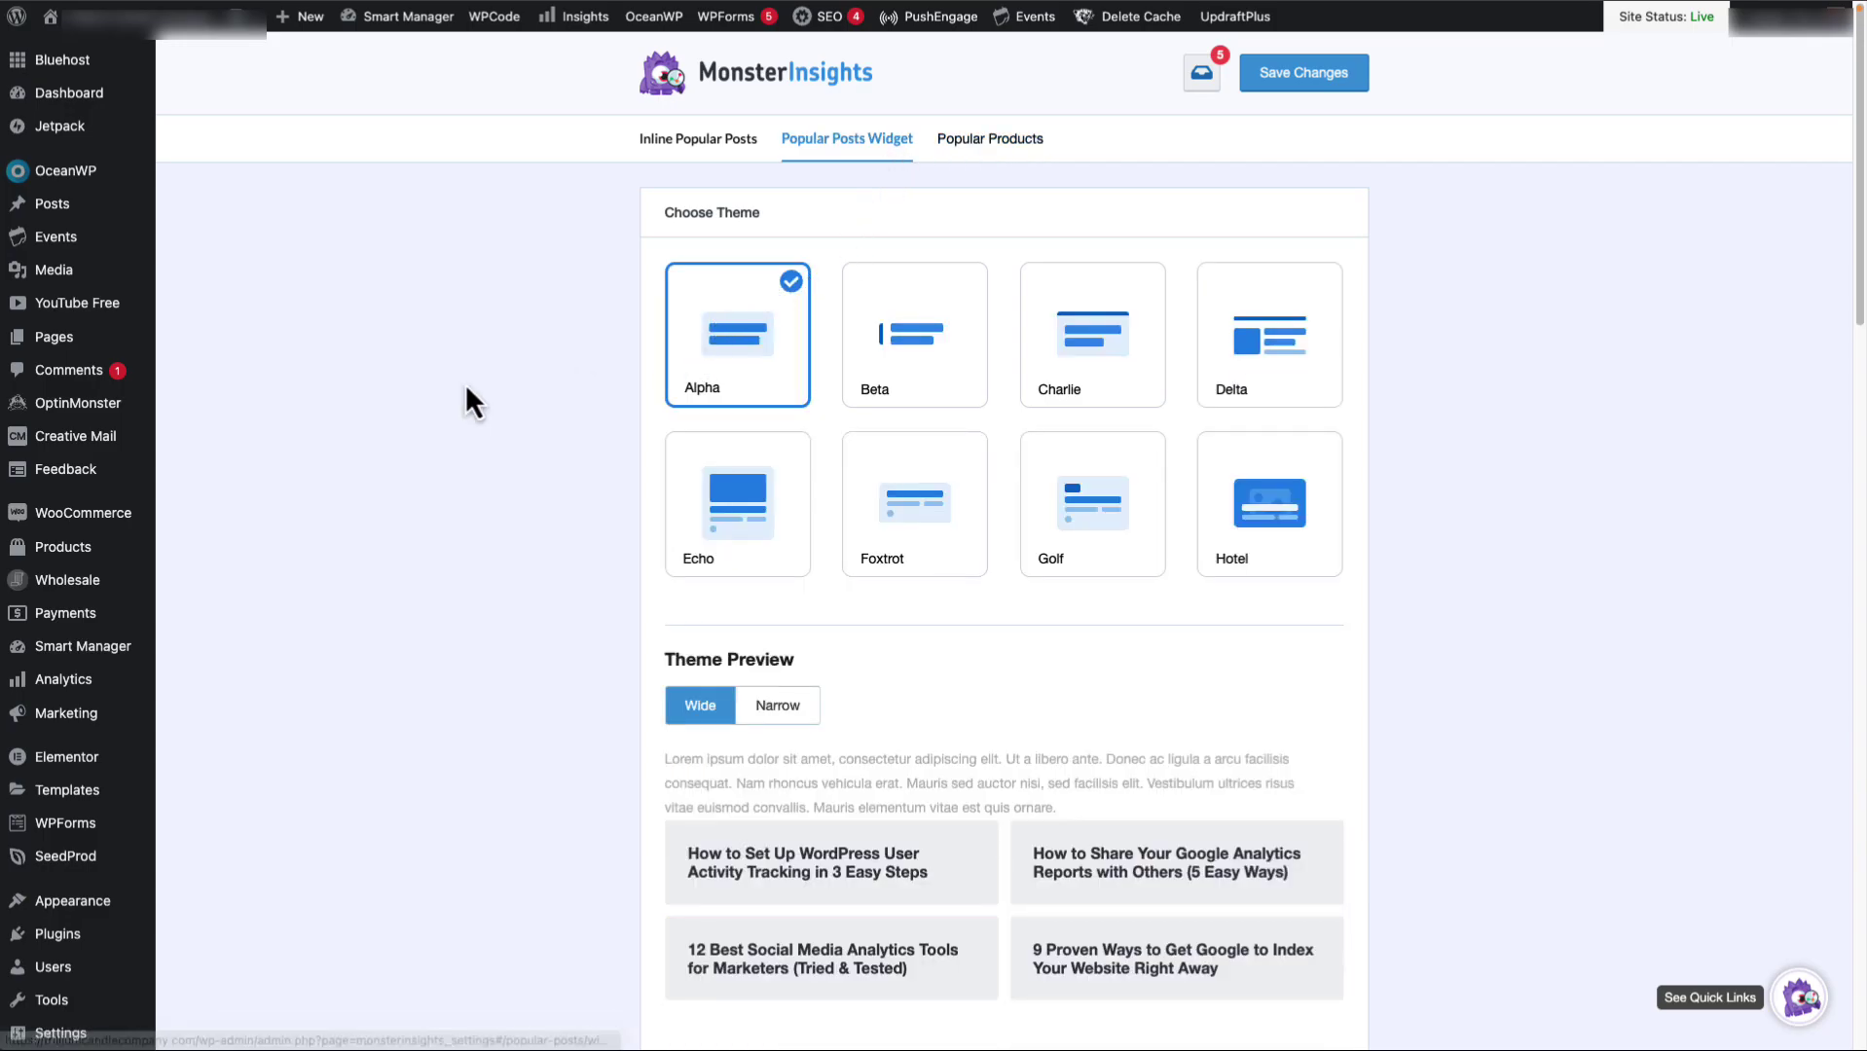
scroll(408, 391, "down", 2)
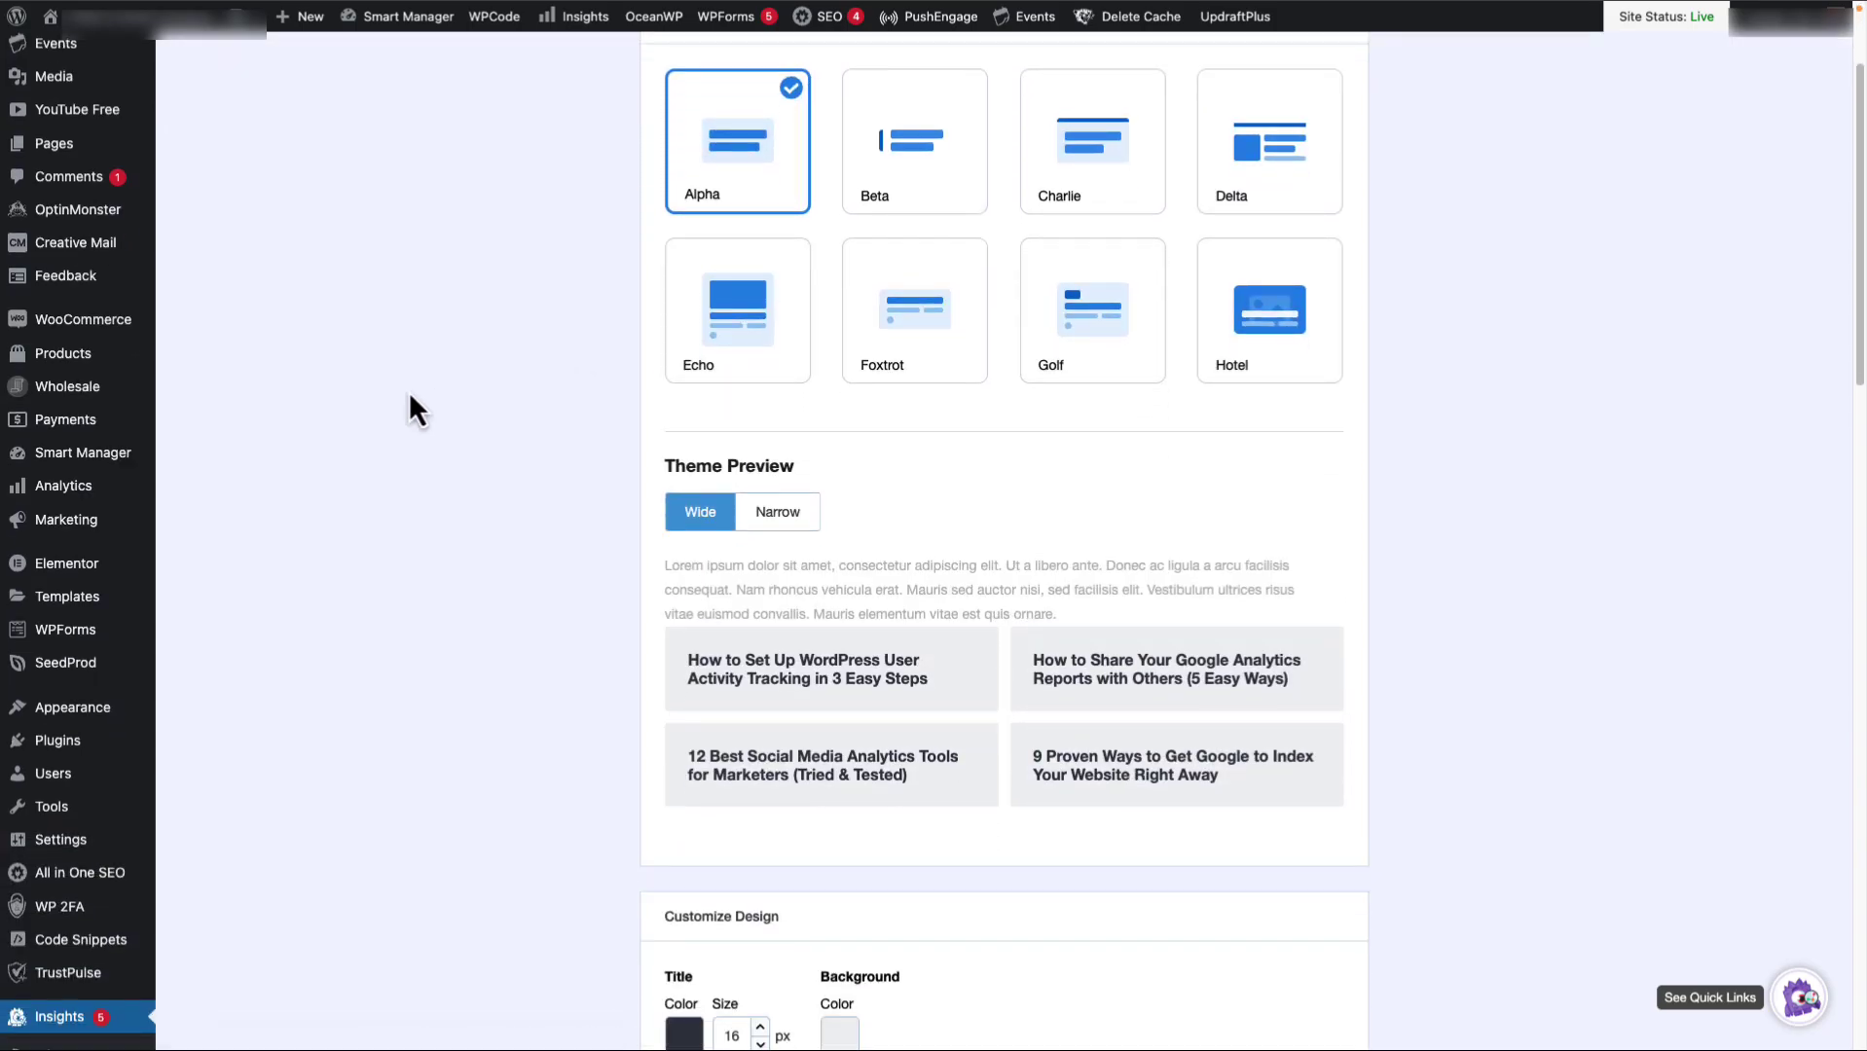
scroll(421, 400, "up", 2)
left_click(1233, 508)
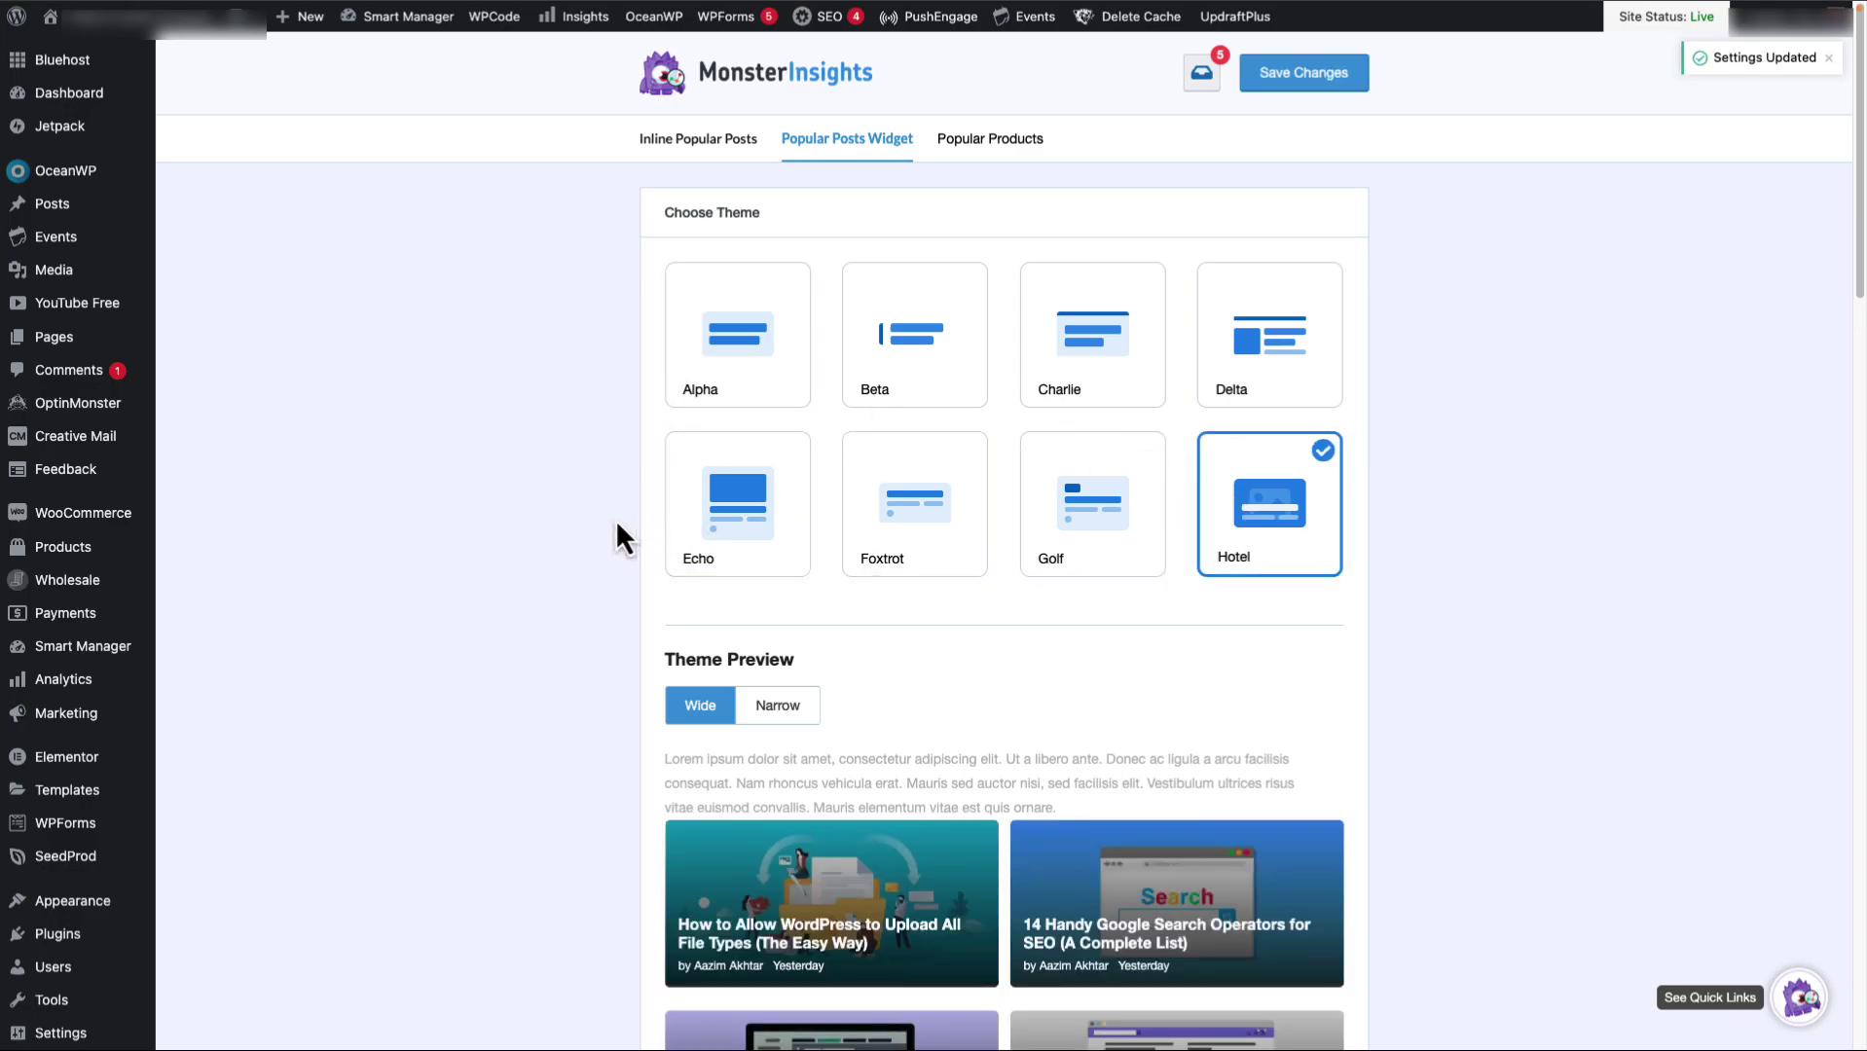
scroll(617, 527, "down", 5)
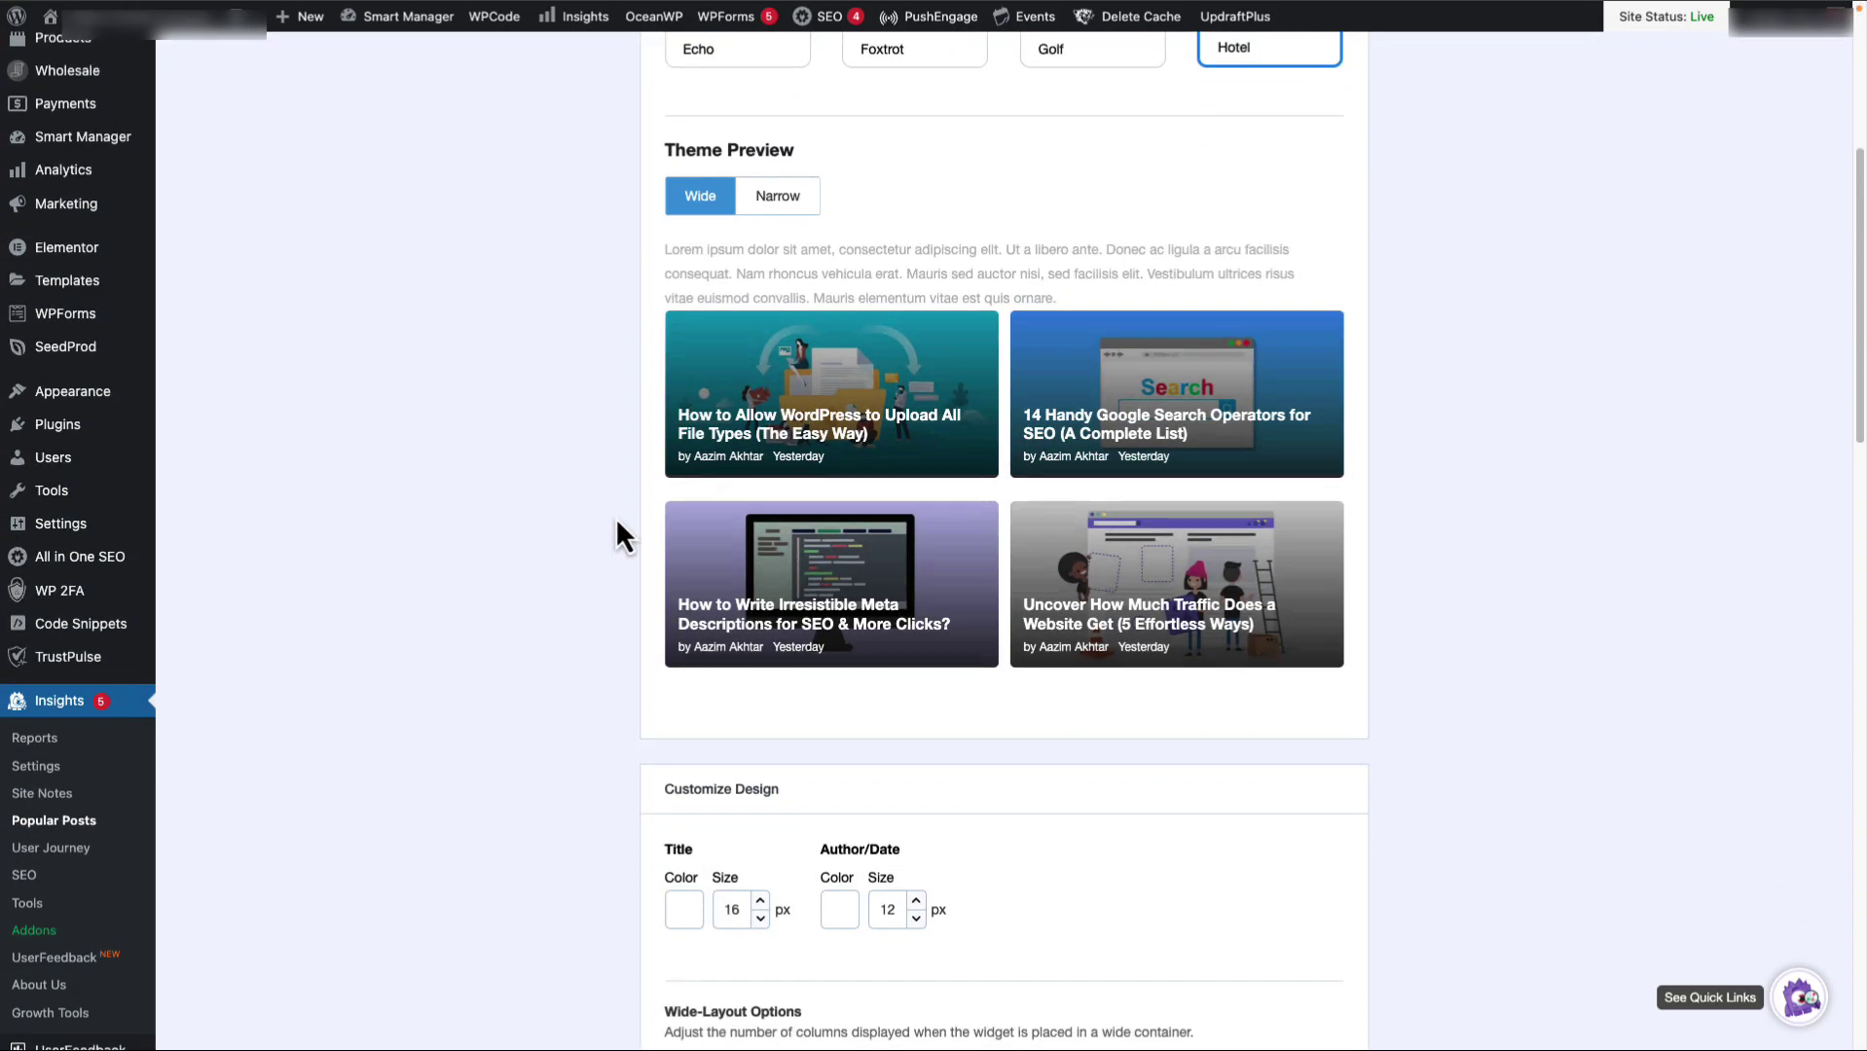
scroll(617, 522, "down", 6)
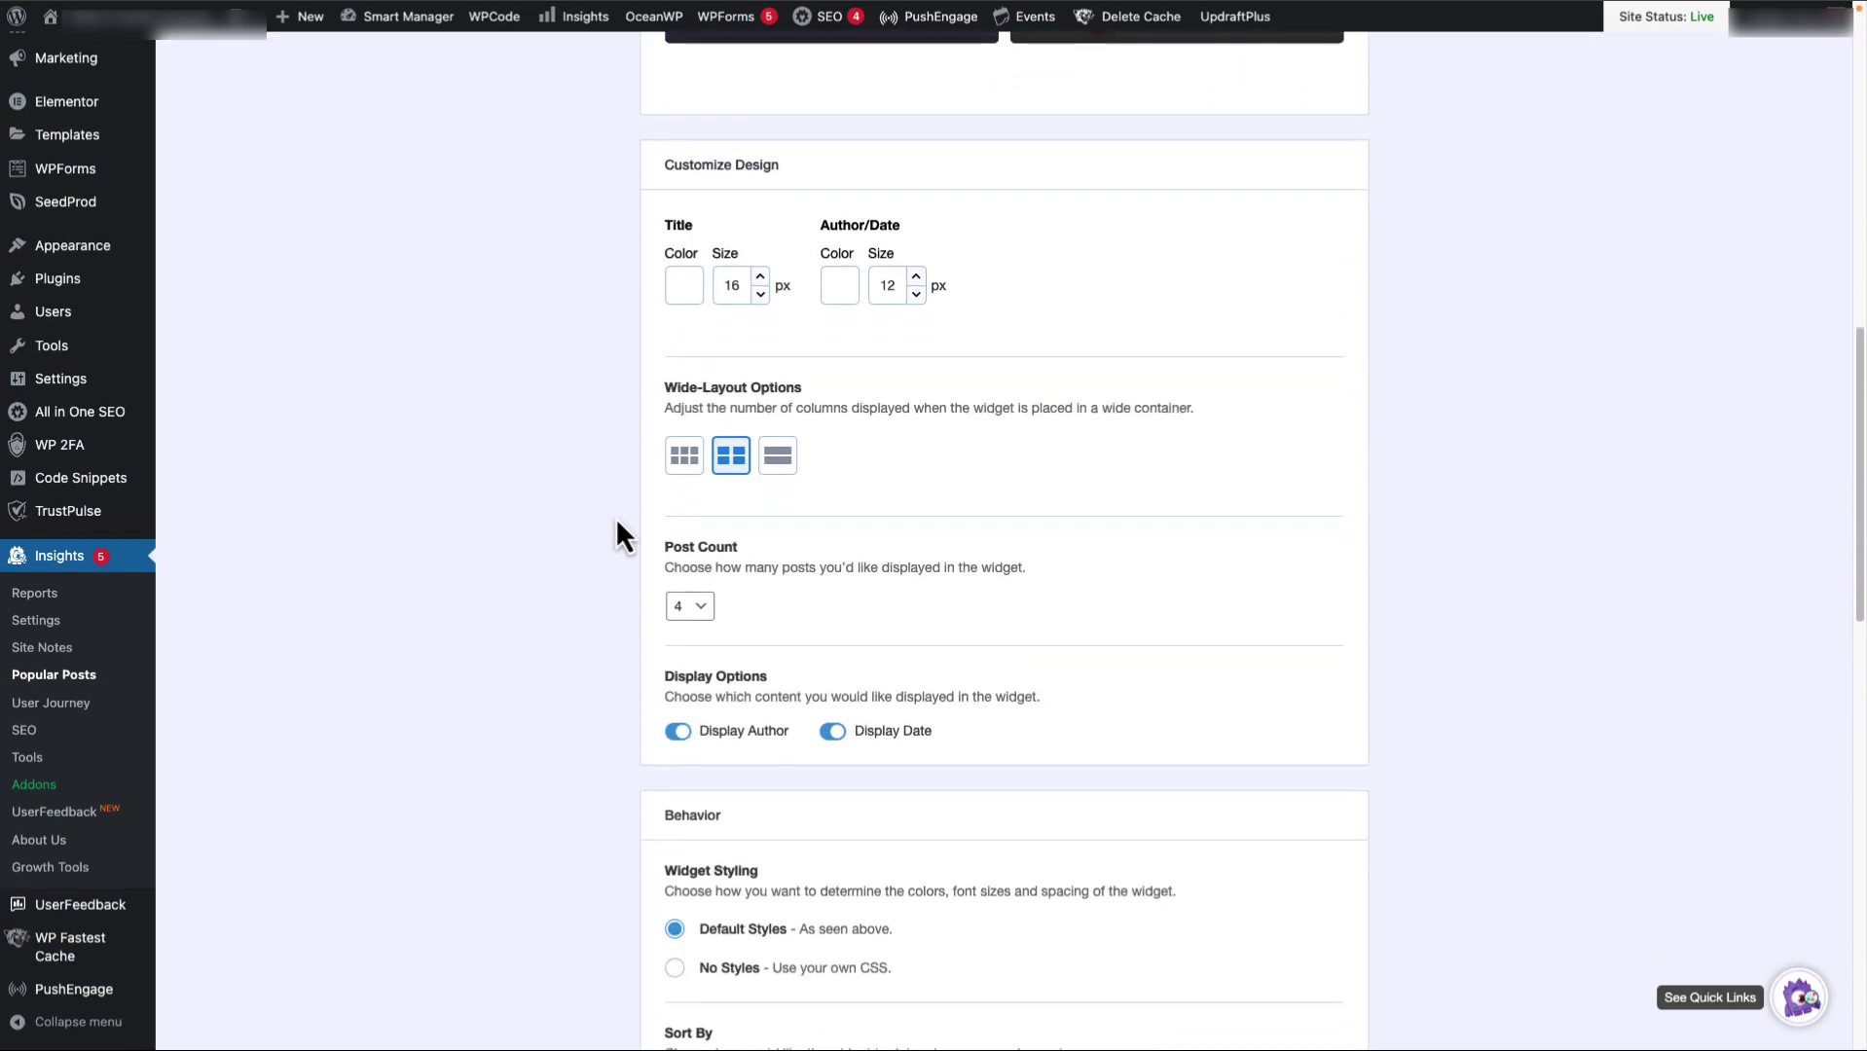
scroll(615, 521, "down", 2)
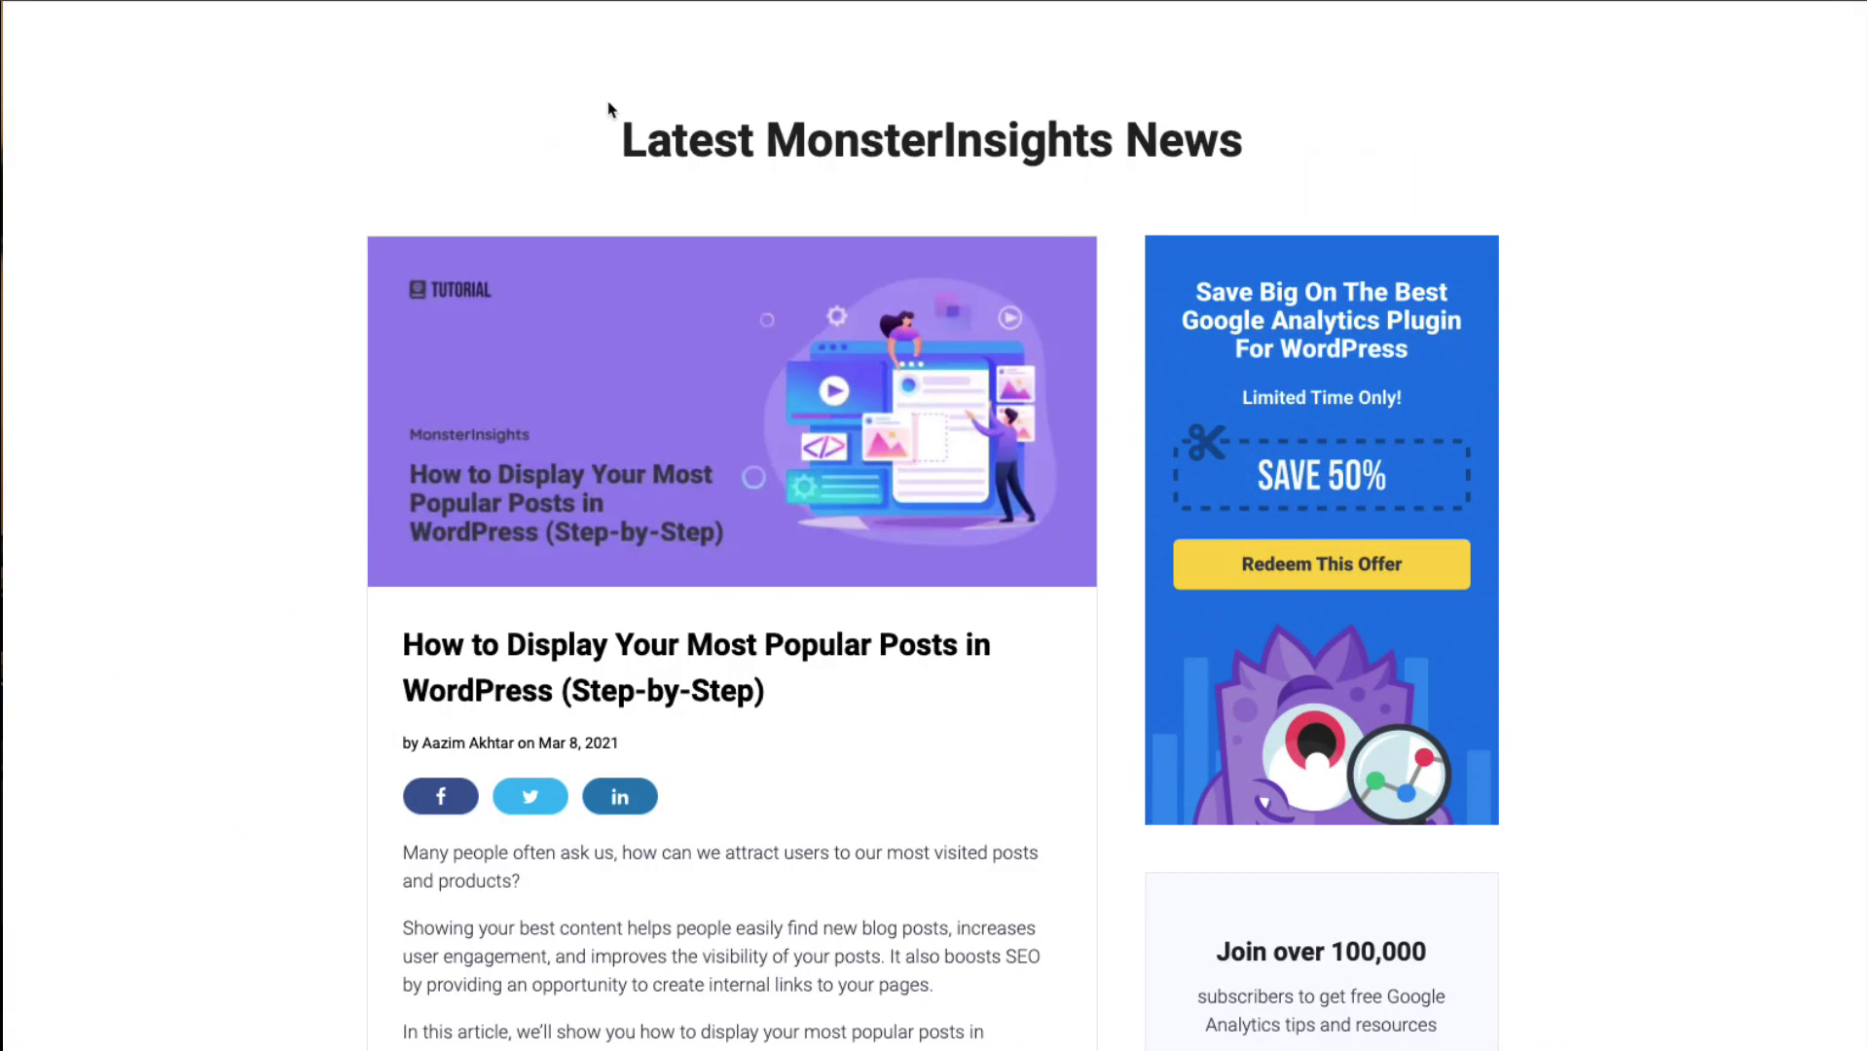